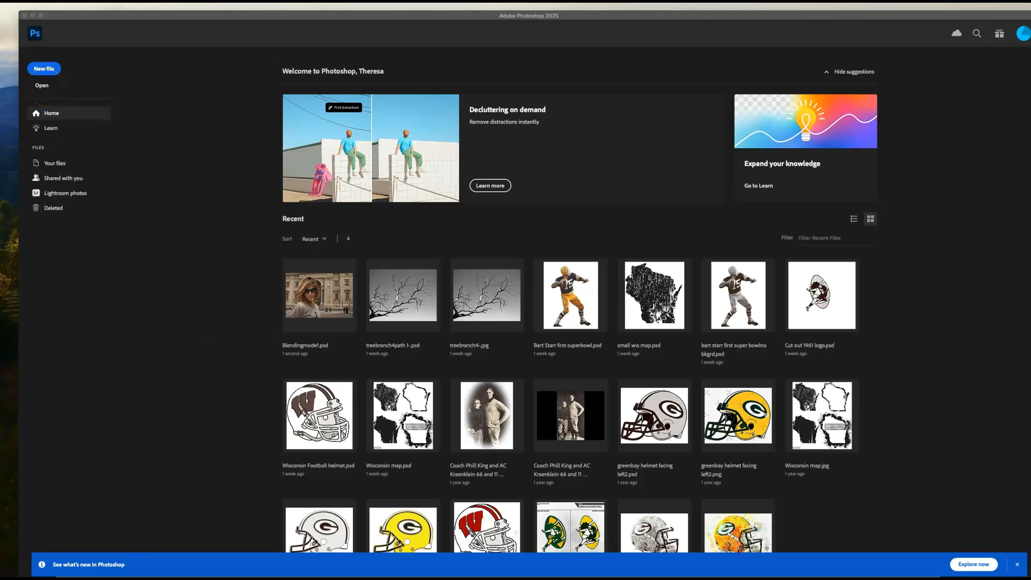
# - Switch to the browser and open the blending mode Rough folder within the course's Week 1-4 content
pyautogui.moveTo(92, 8); pyautogui.dragTo(90, 115)
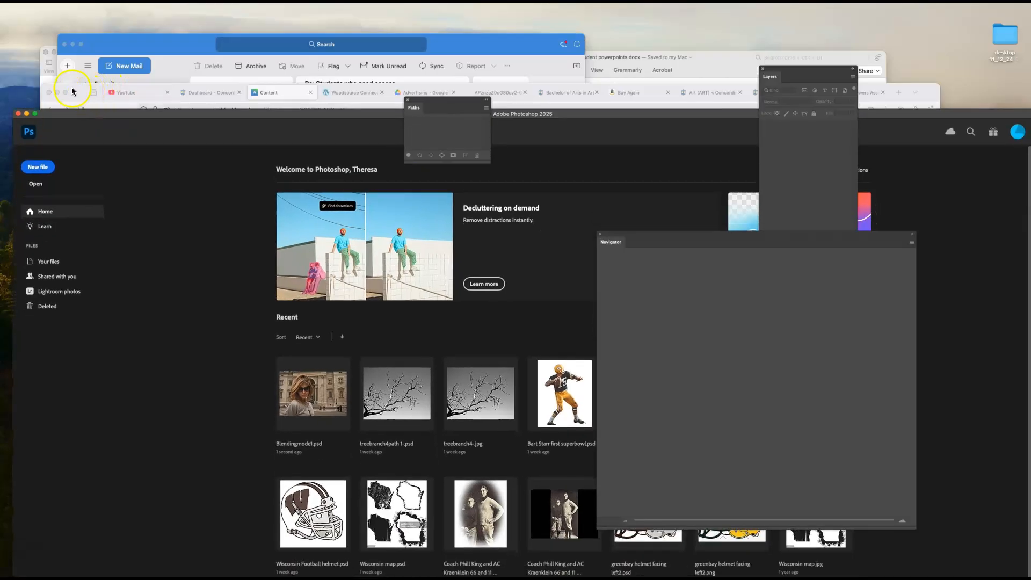
pyautogui.click(78, 90)
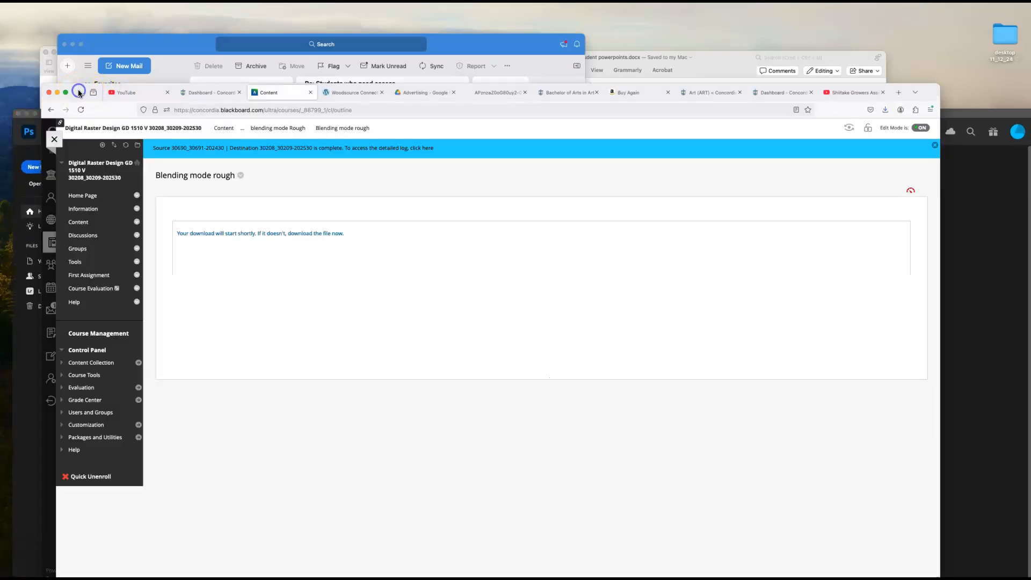
pyautogui.click(78, 223)
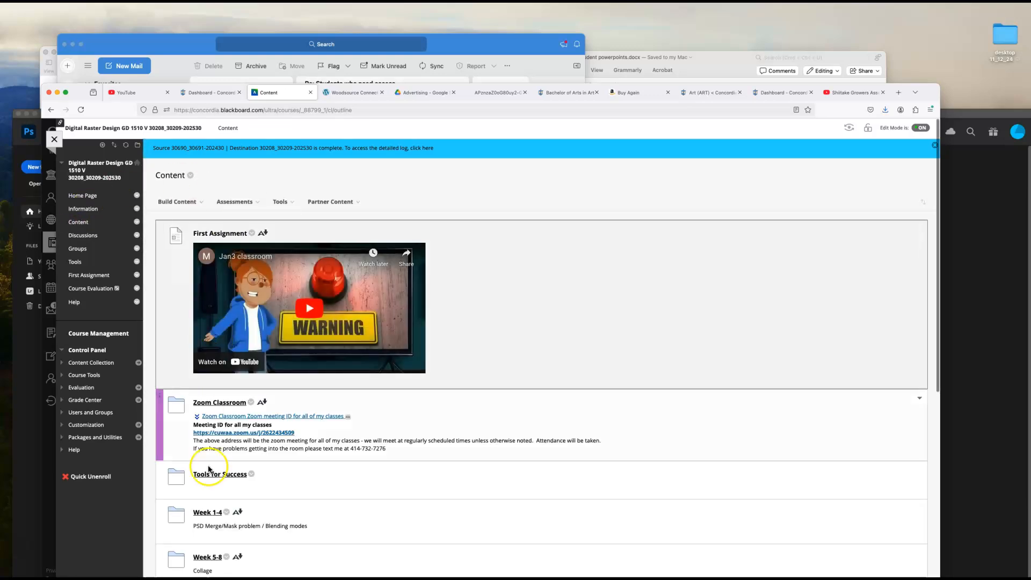
pyautogui.scroll(-1, 231, 484)
pyautogui.click(224, 471)
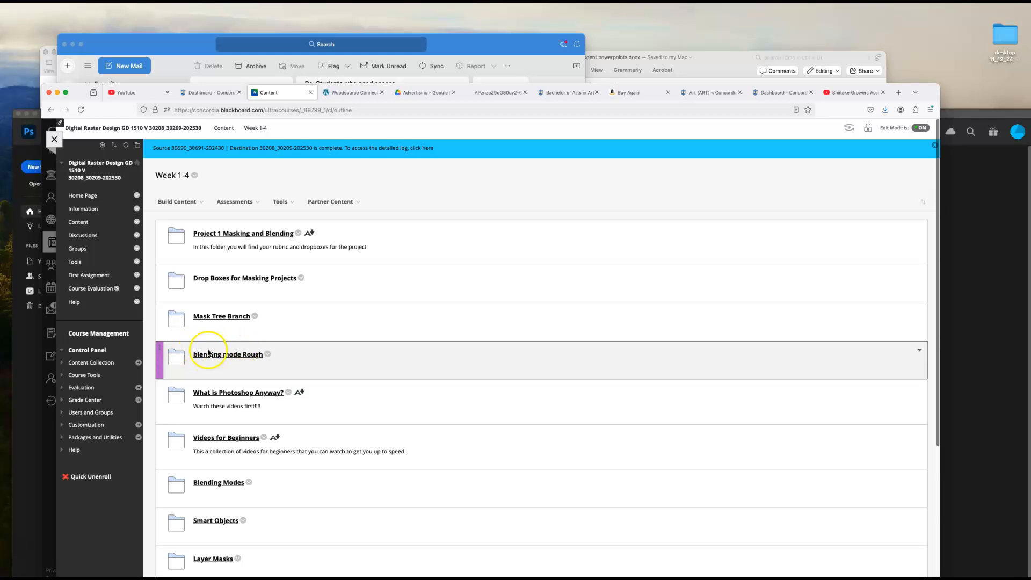
pyautogui.click(230, 356)
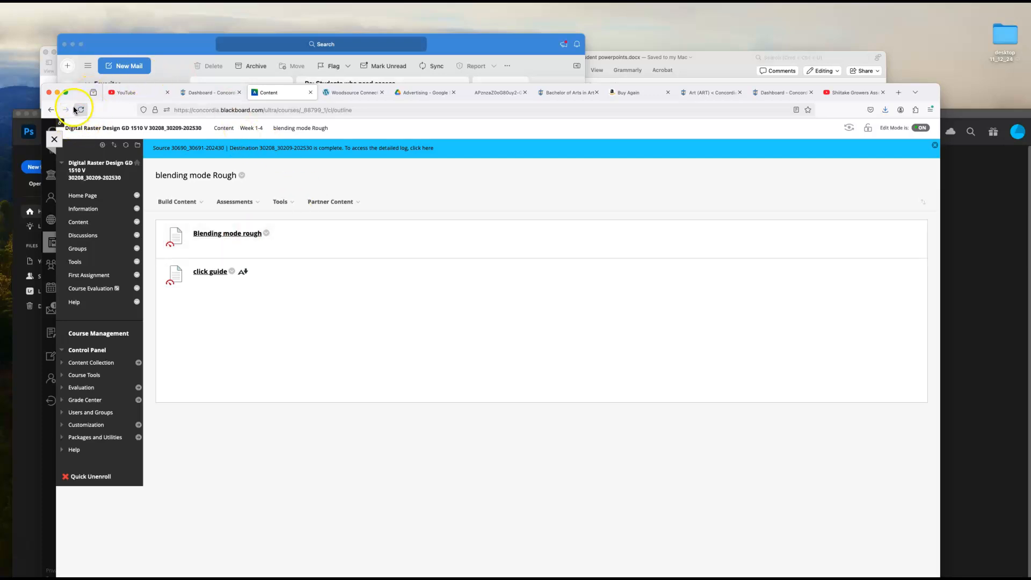
pyautogui.moveTo(75, 96); pyautogui.dragTo(146, 51)
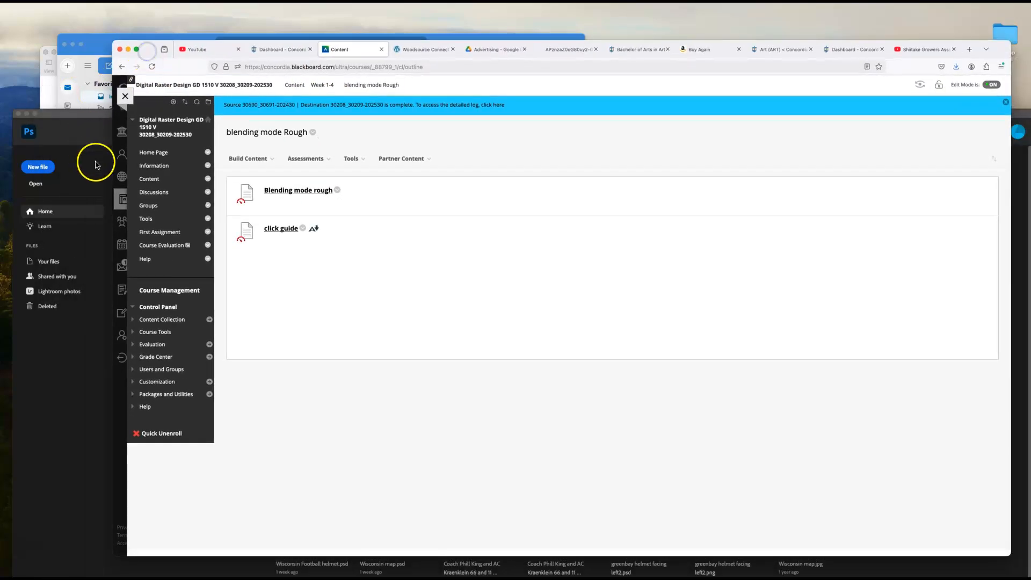
# - Switch to Photoshop and open Blendingmode1.psd from the blending mode rough draft folder
pyautogui.click(83, 172)
pyautogui.moveTo(113, 114); pyautogui.dragTo(108, 17)
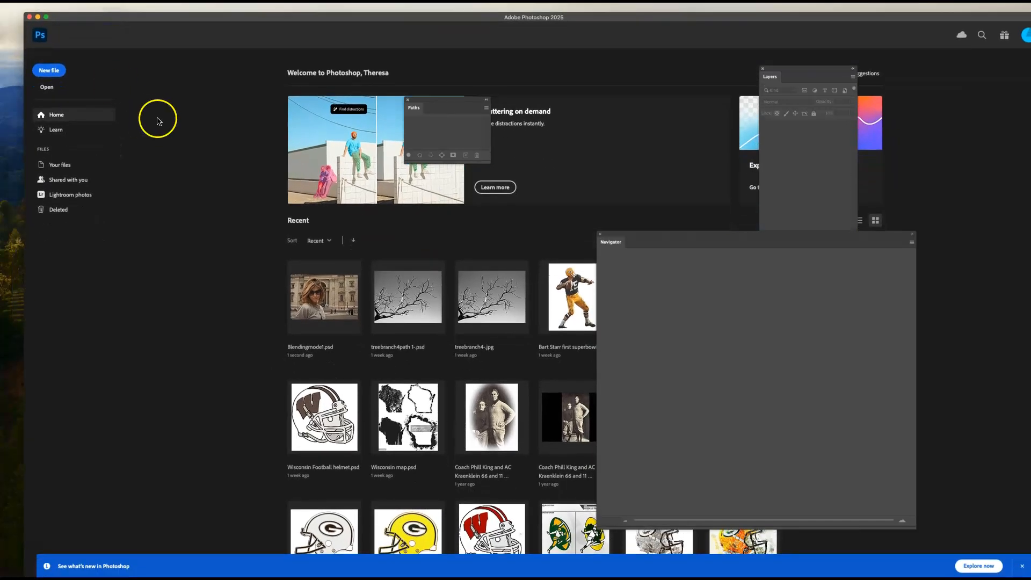
pyautogui.click(73, 3)
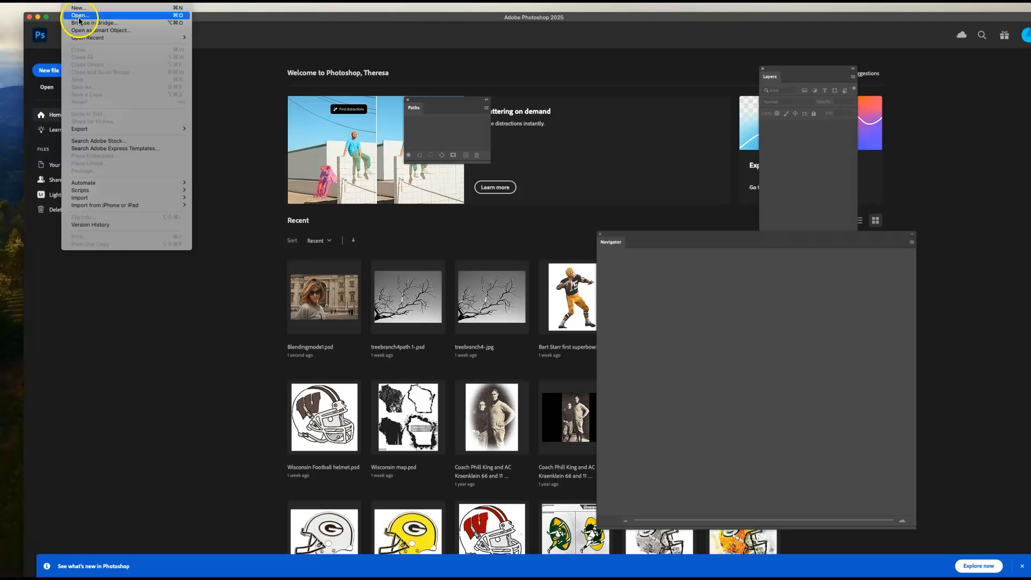
pyautogui.click(50, 88)
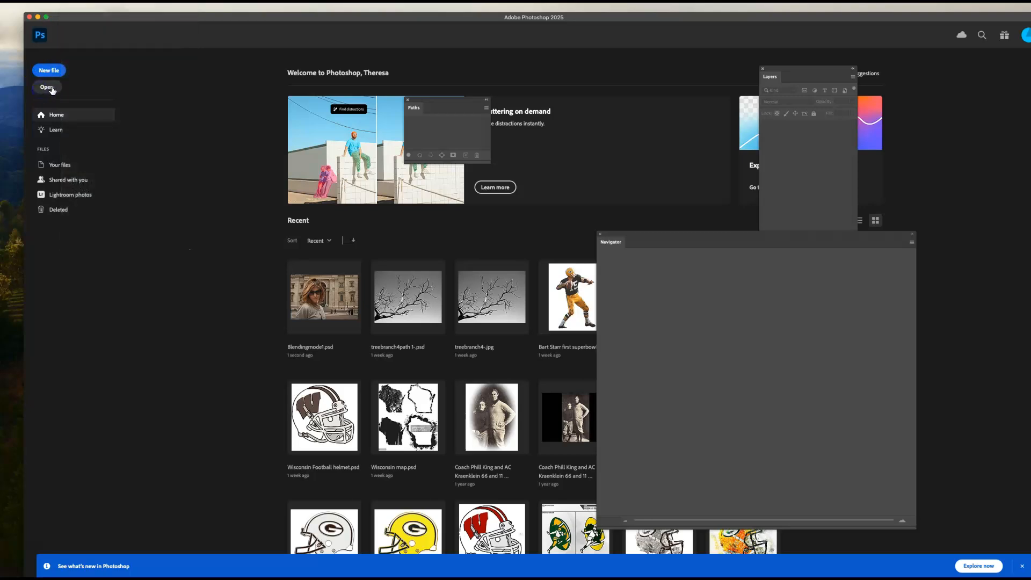
pyautogui.click(51, 88)
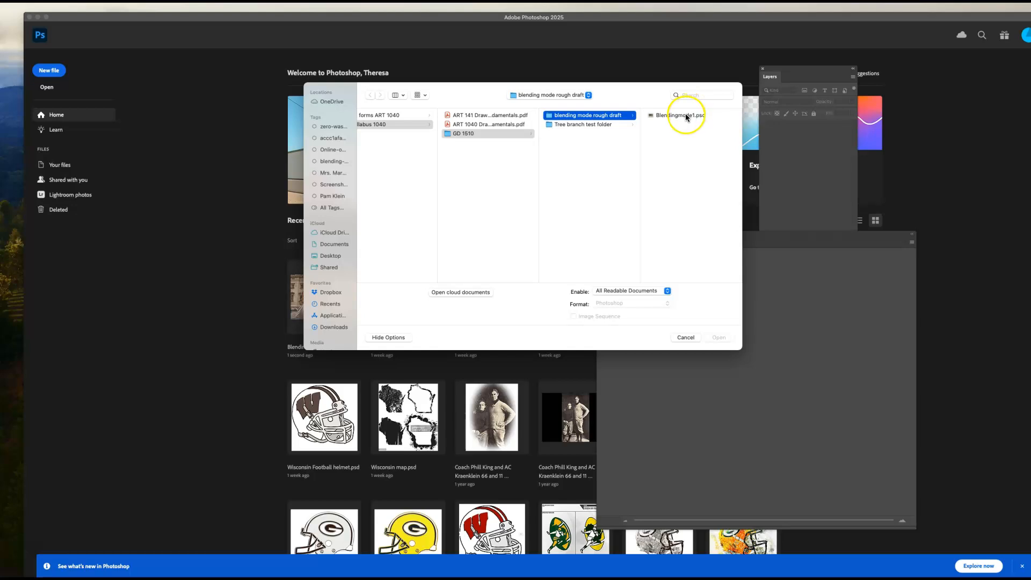
pyautogui.click(686, 117)
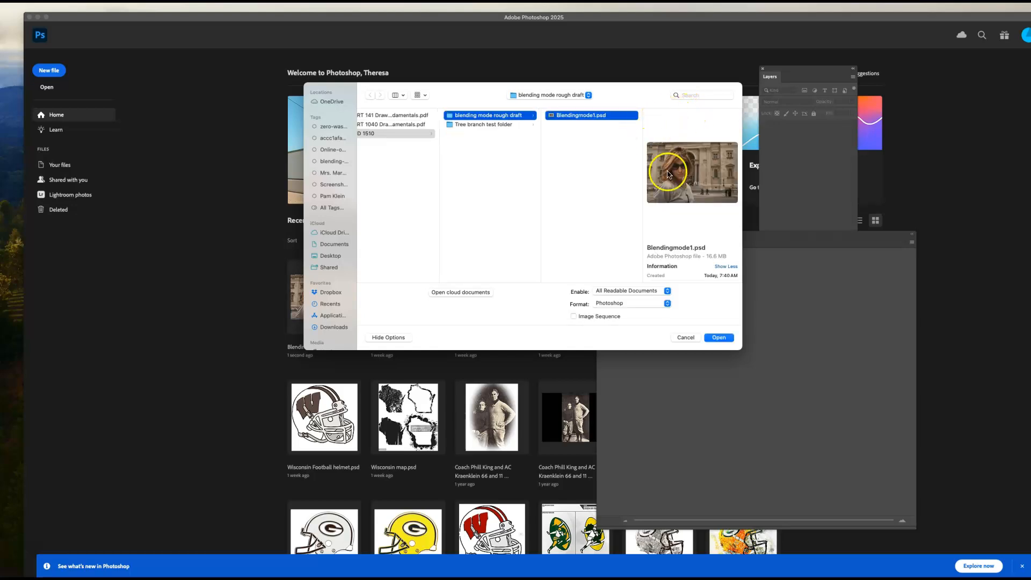
pyautogui.click(718, 338)
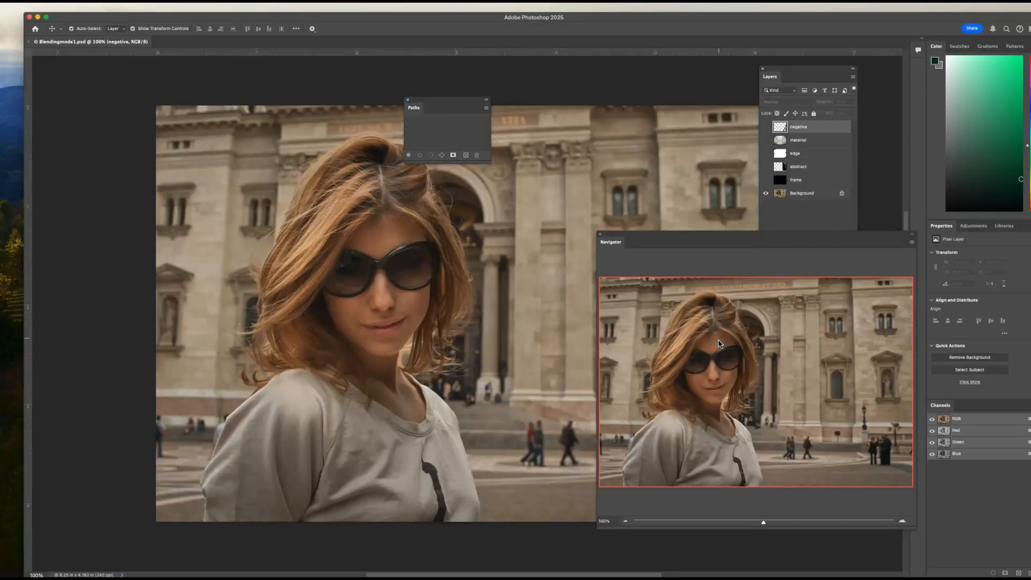
# - Shrink the floating Navigator panel and separate it from the Layers panel so neither covers the other
pyautogui.moveTo(794, 69); pyautogui.dragTo(589, 112)
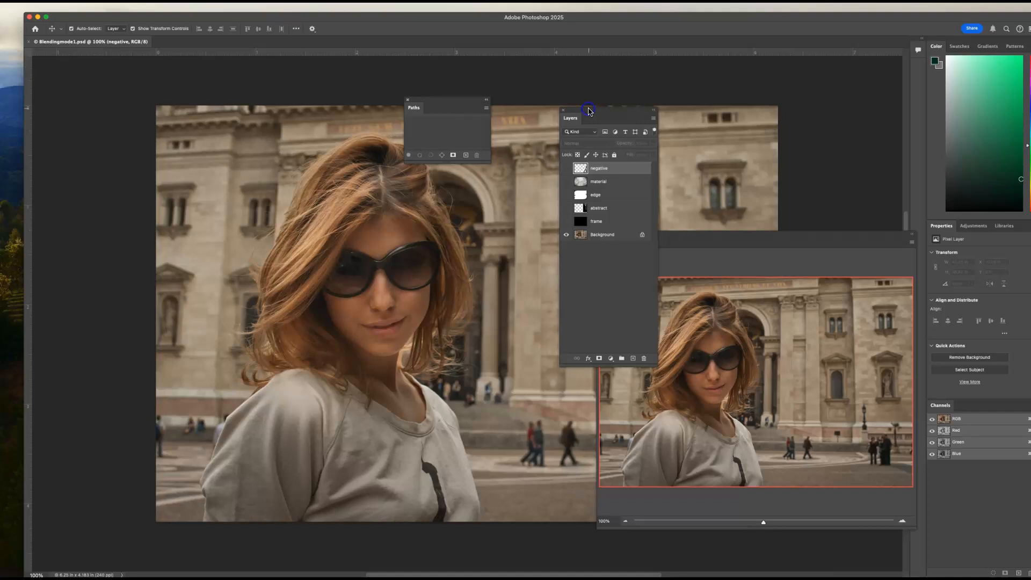
pyautogui.moveTo(913, 528); pyautogui.dragTo(777, 375)
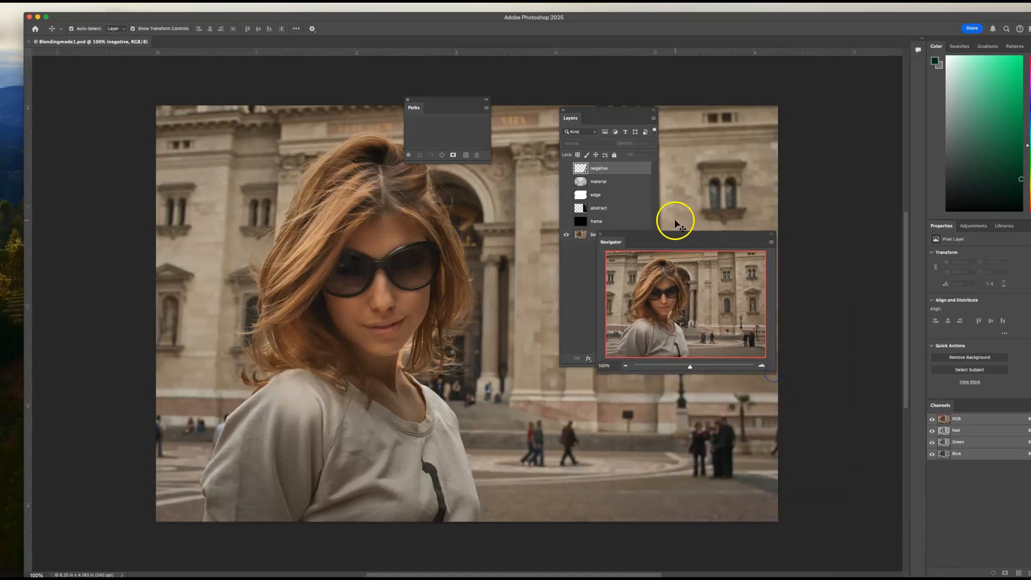
pyautogui.moveTo(667, 232); pyautogui.dragTo(835, 71)
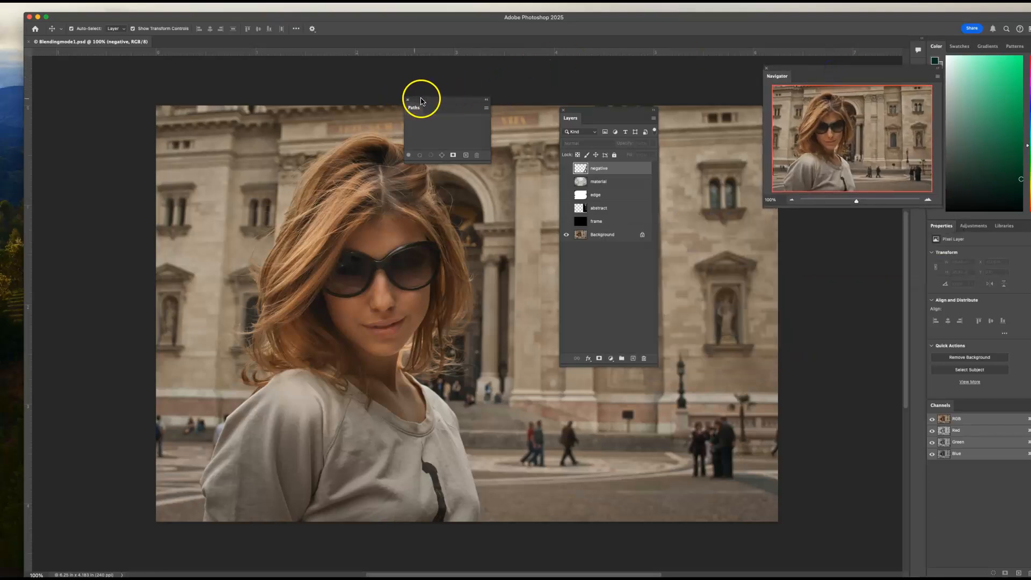
# - Dock the Paths panel with Channels and move the Layers panel away from the woman in the photo
pyautogui.moveTo(432, 102); pyautogui.dragTo(979, 405)
pyautogui.click(940, 405)
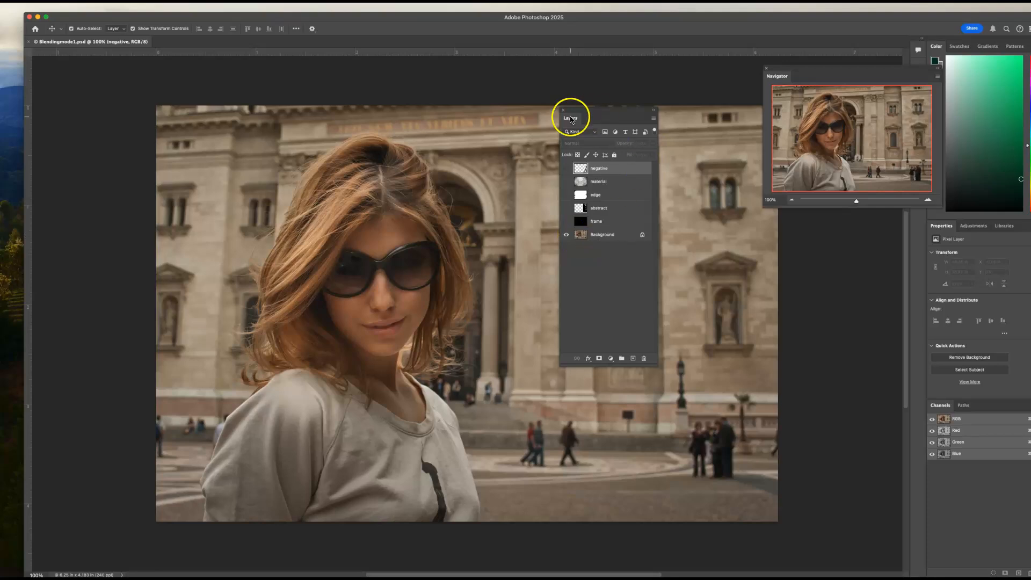
pyautogui.moveTo(578, 112); pyautogui.dragTo(594, 178)
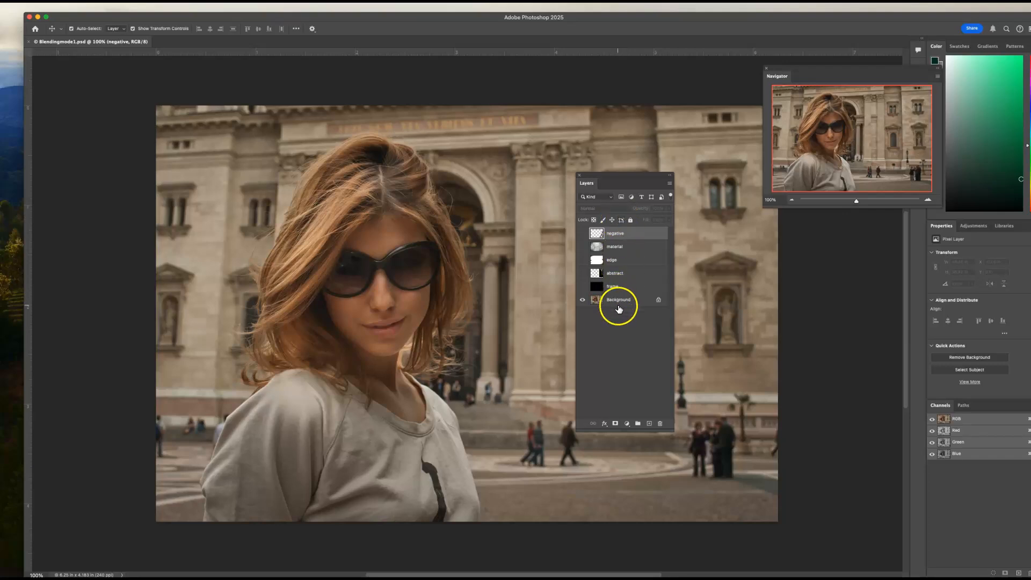
pyautogui.moveTo(602, 177); pyautogui.dragTo(718, 175)
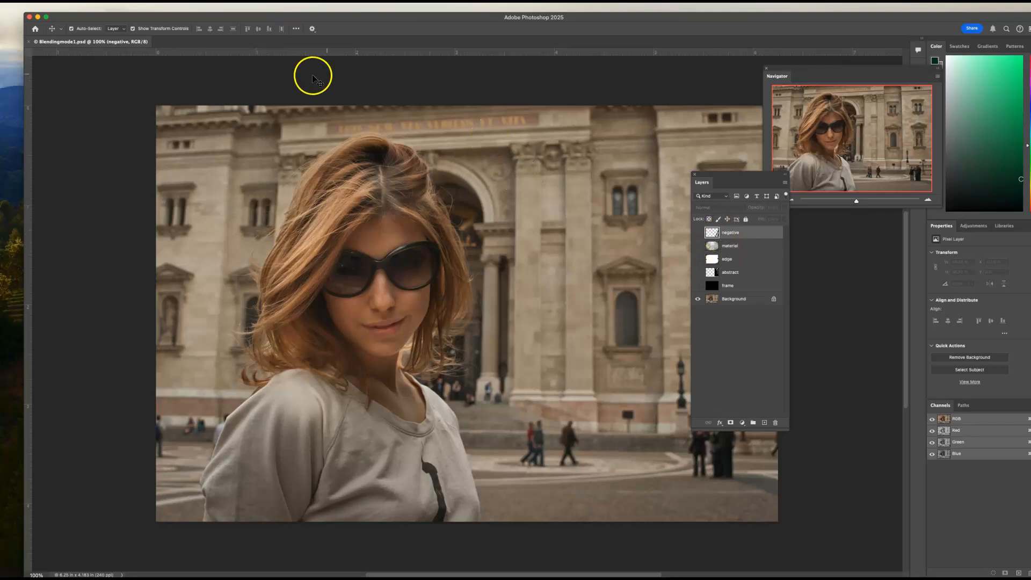
# - Switch to the browser, open the click guide PDF and save it as Layers_and_Blending_Modes(1) in the blending mode rough draft folder
pyautogui.moveTo(131, 16); pyautogui.dragTo(118, 72)
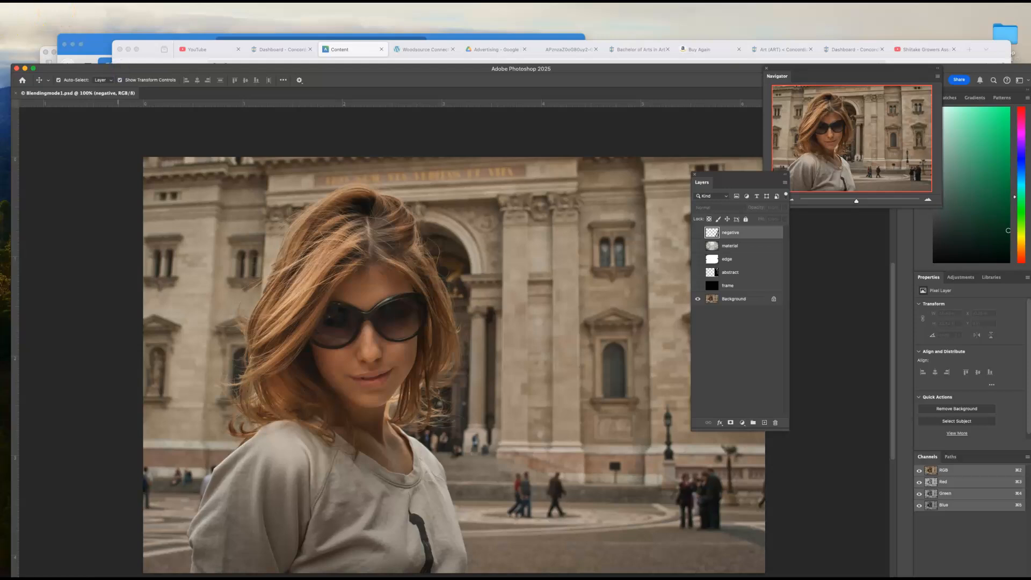
pyautogui.click(349, 50)
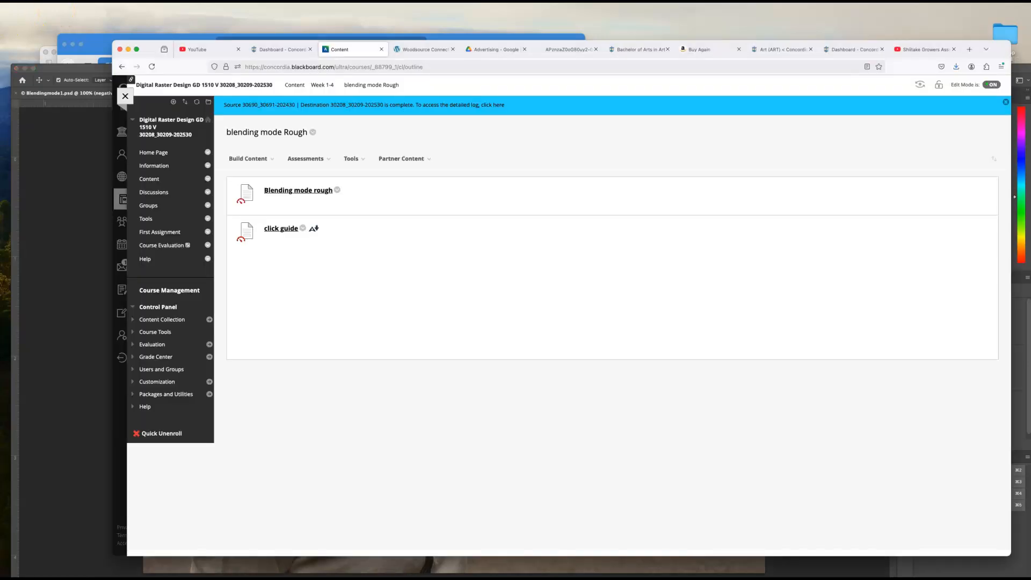
pyautogui.click(281, 229)
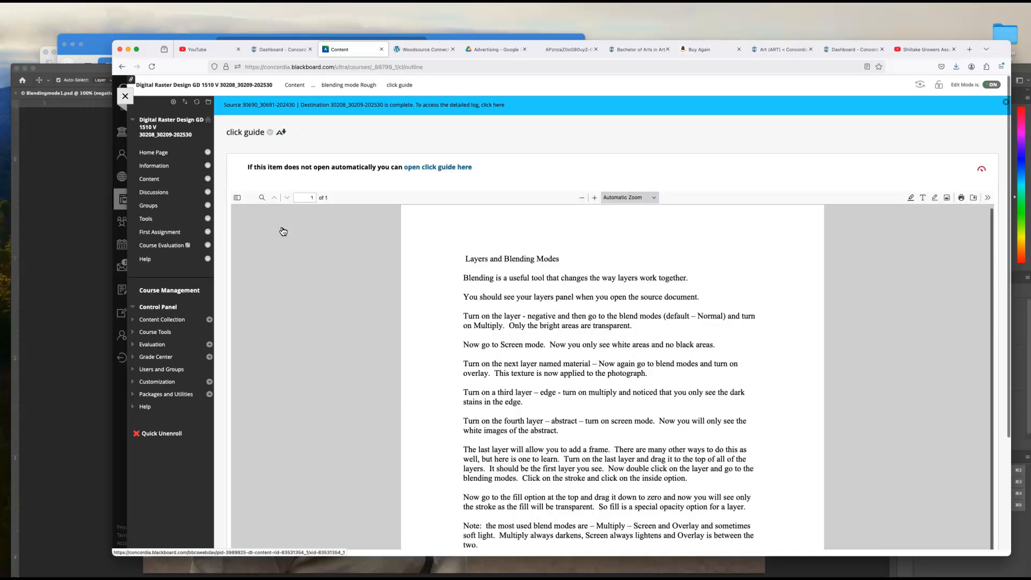
pyautogui.click(451, 168)
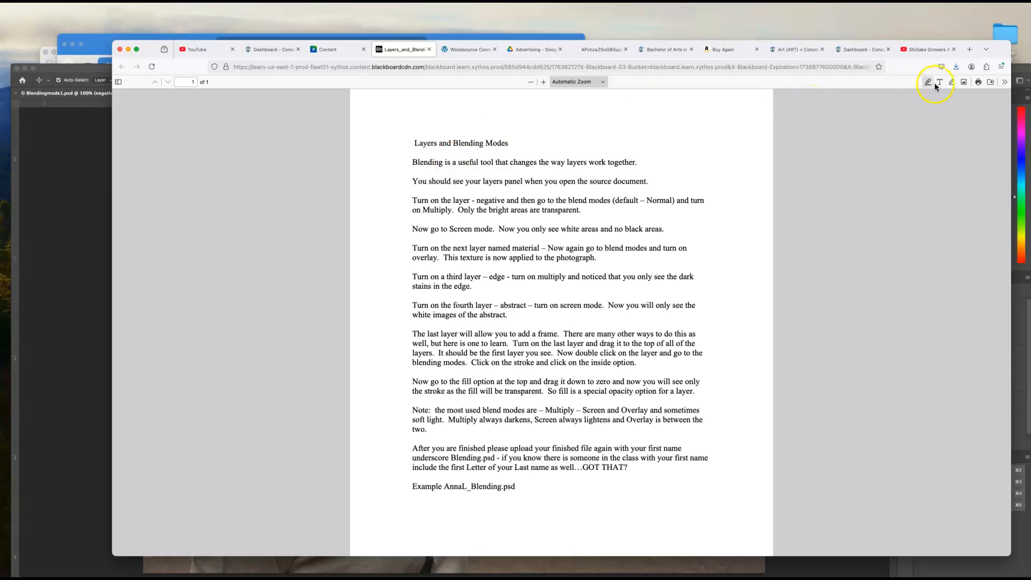
pyautogui.click(990, 81)
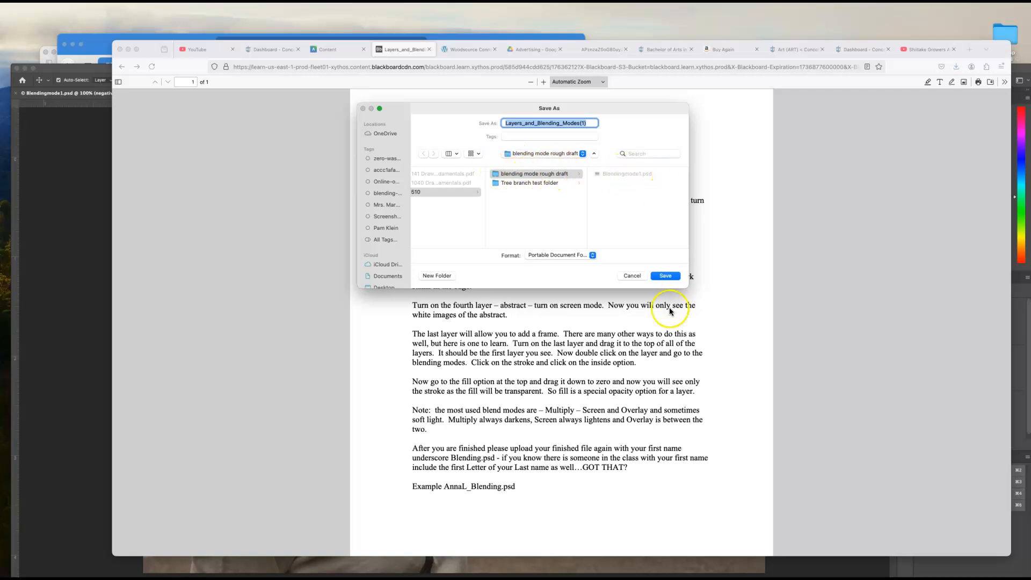
pyautogui.click(666, 276)
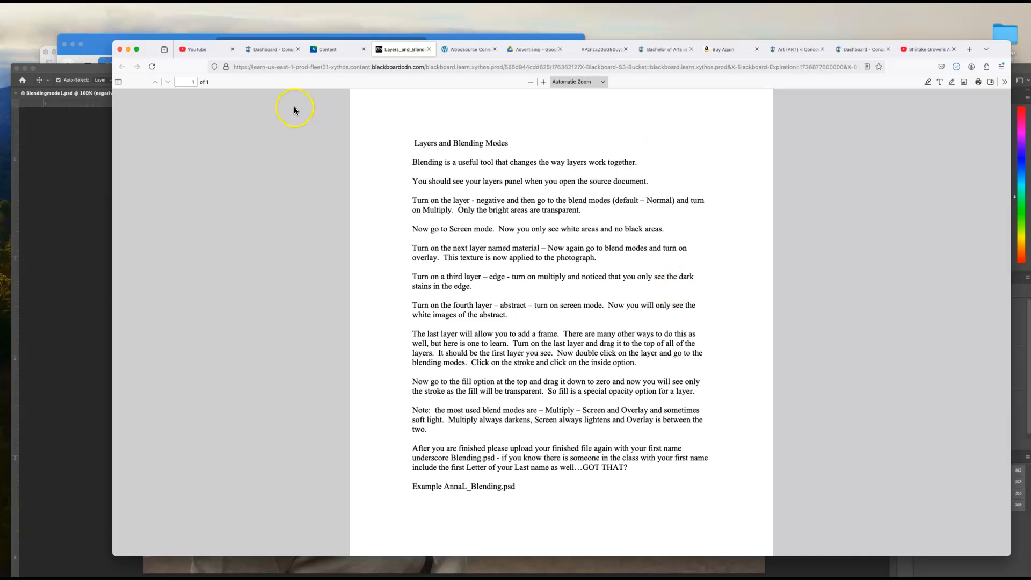
# - Open the saved Layers_and_Blending_Modes(1).pdf guide in Acrobat and move its window clear of the Photoshop image
pyautogui.click(87, 171)
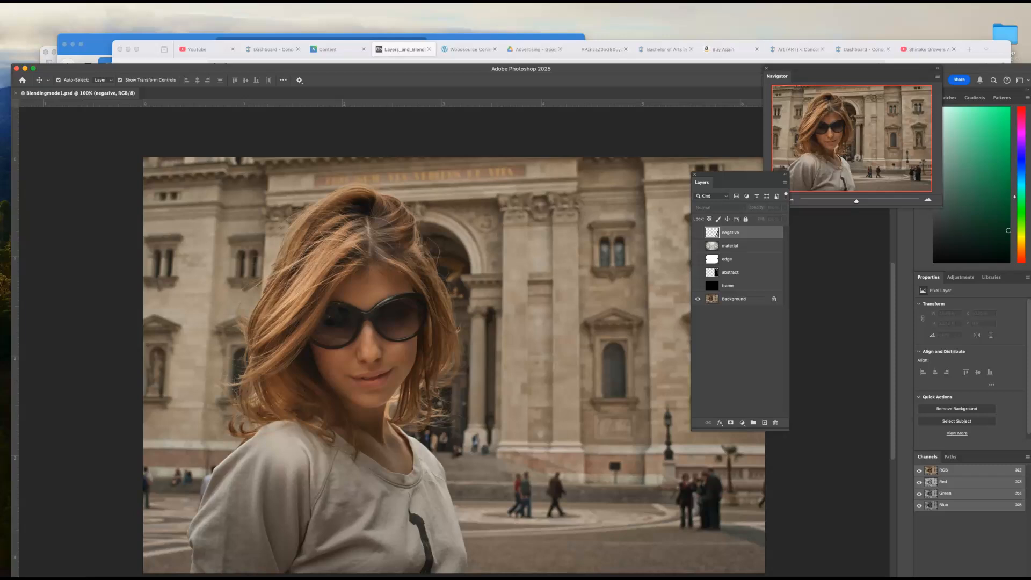
pyautogui.moveTo(327, 72); pyautogui.dragTo(326, 43)
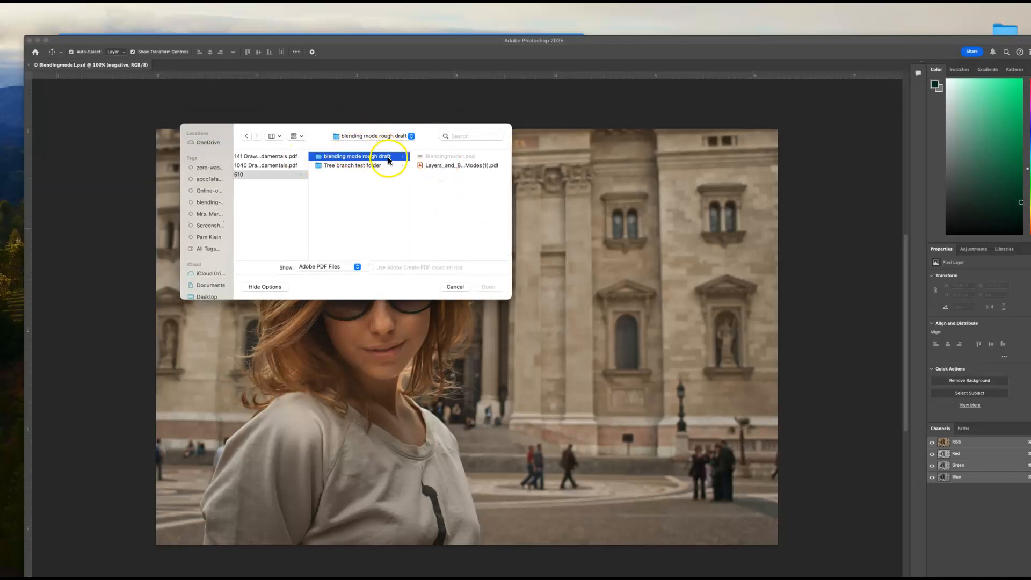
pyautogui.click(465, 166)
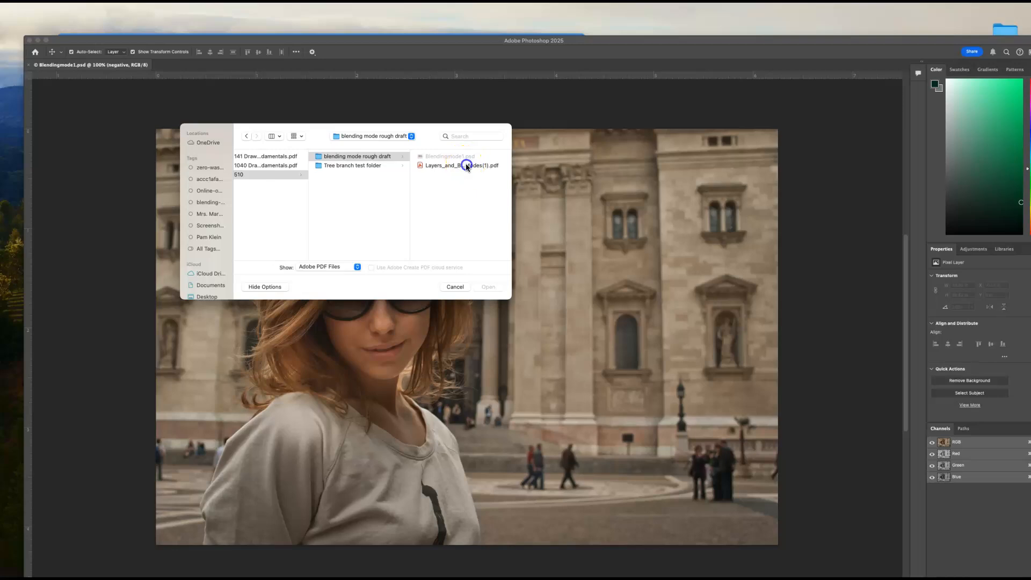
pyautogui.click(488, 287)
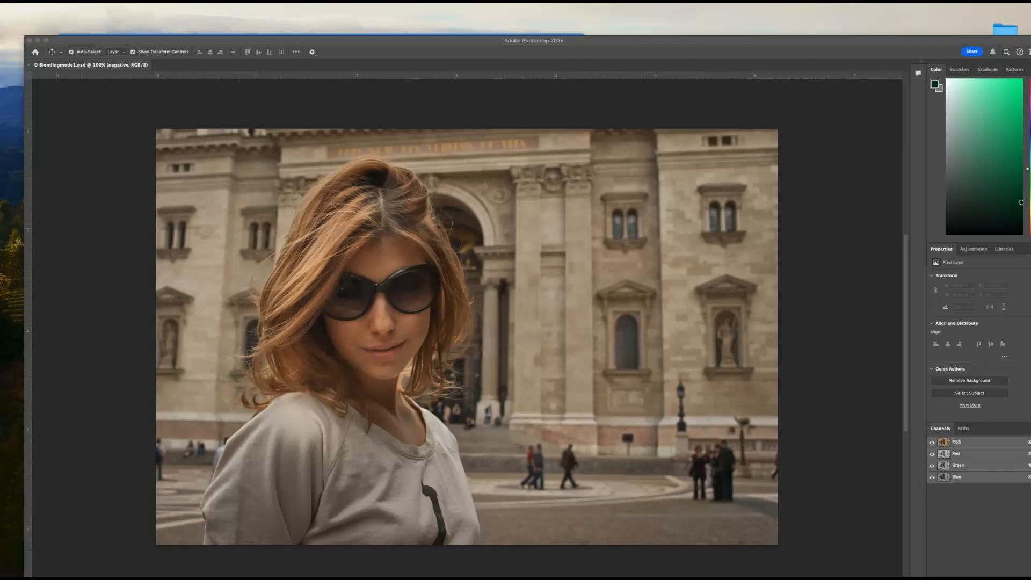
pyautogui.moveTo(61, 91); pyautogui.dragTo(95, 74)
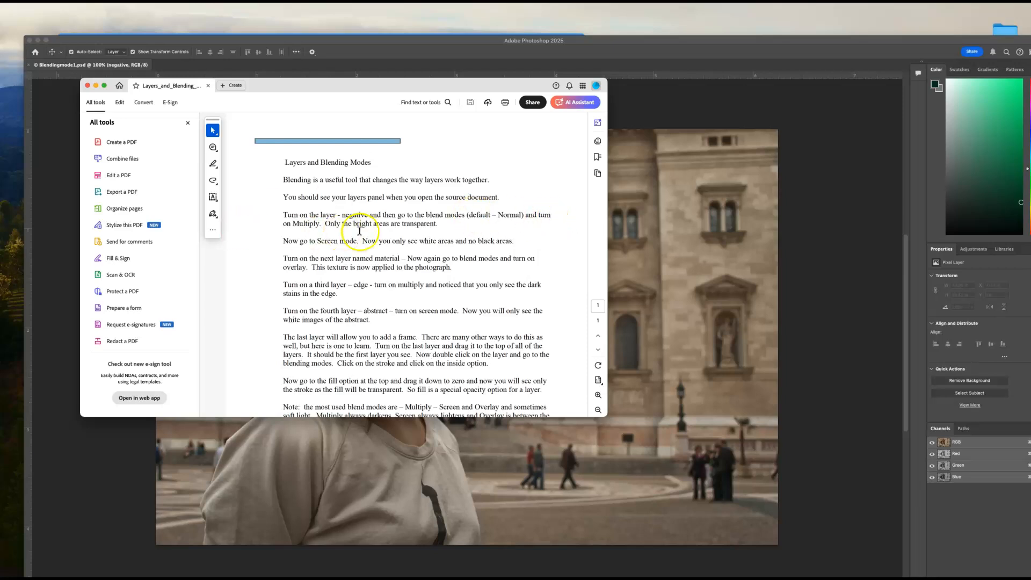
pyautogui.moveTo(269, 85); pyautogui.dragTo(0, 86)
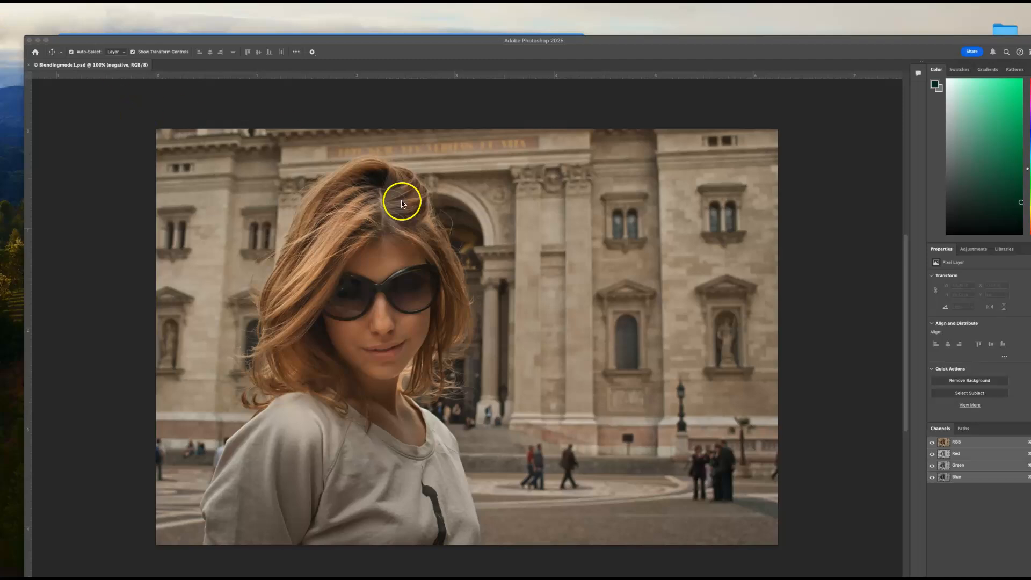
# - Return to Photoshop, make the negative layer visible and move the Layers panel off the film strip
pyautogui.click(421, 224)
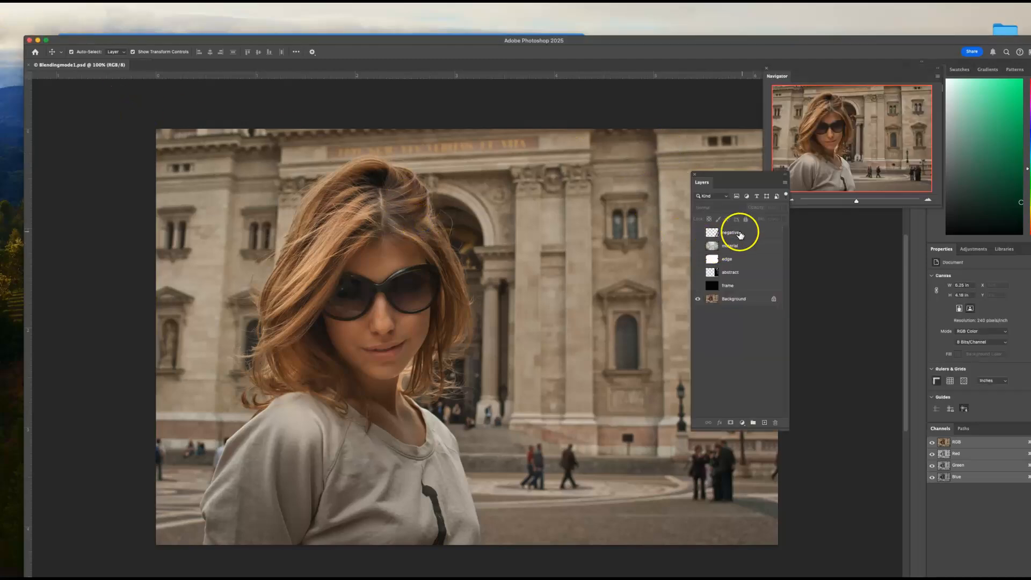
pyautogui.click(697, 233)
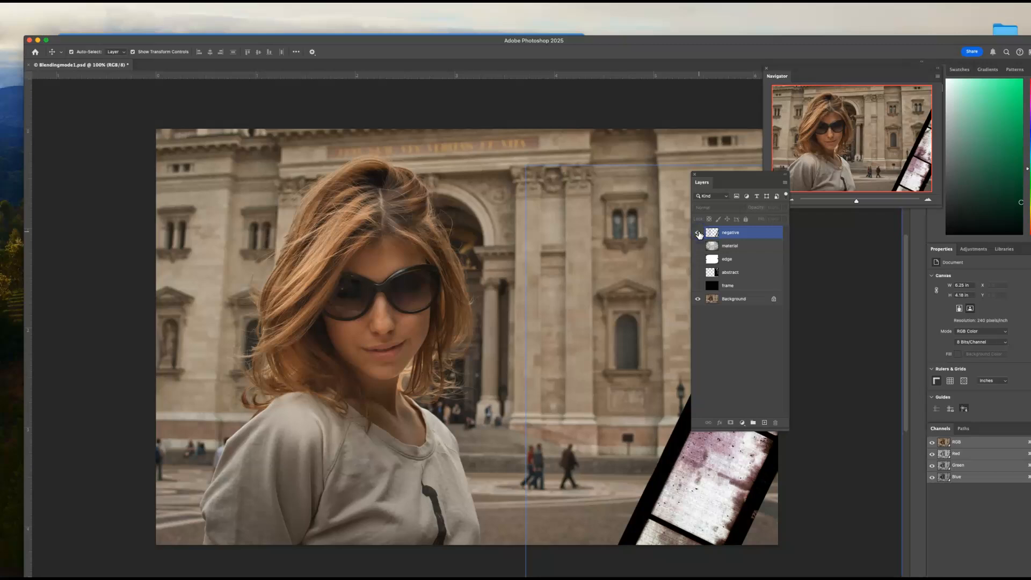
pyautogui.moveTo(728, 176); pyautogui.dragTo(624, 84)
pyautogui.click(734, 436)
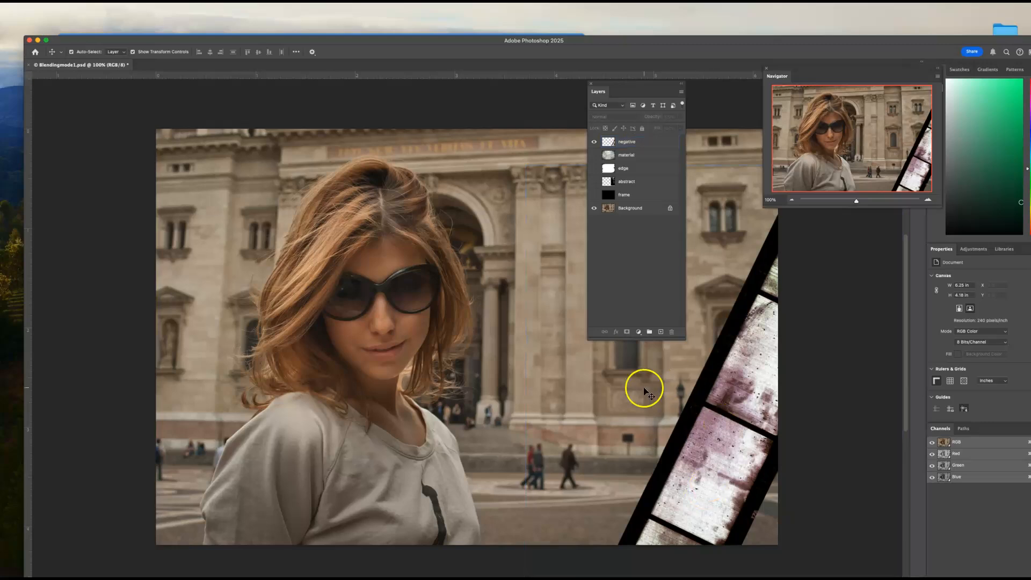
# - Review the negative layer's blending options in the Layer Style dialog and set its blend mode to Multiply
pyautogui.doubleClick(612, 145)
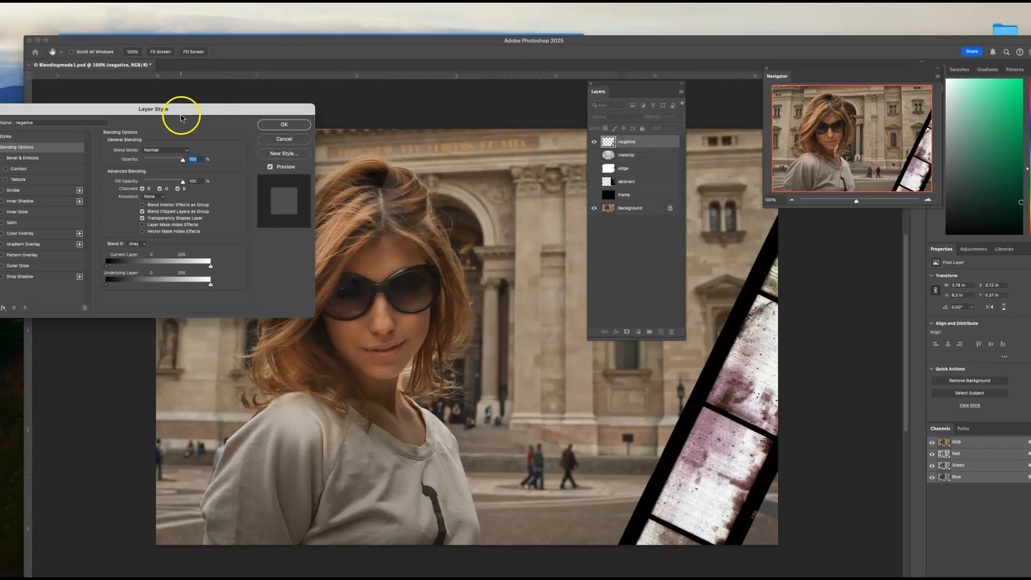
pyautogui.moveTo(100, 114); pyautogui.dragTo(253, 150)
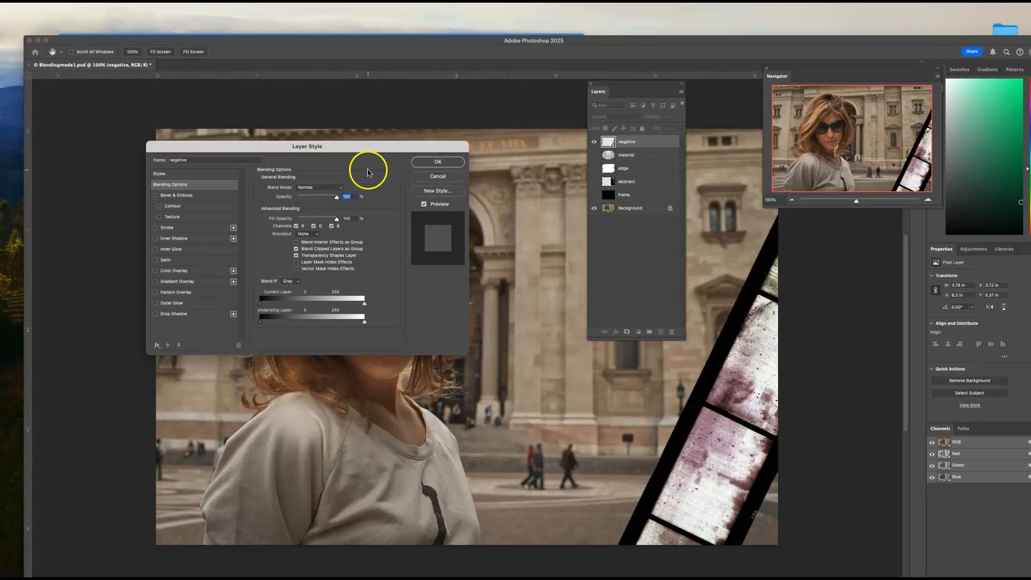
pyautogui.click(440, 160)
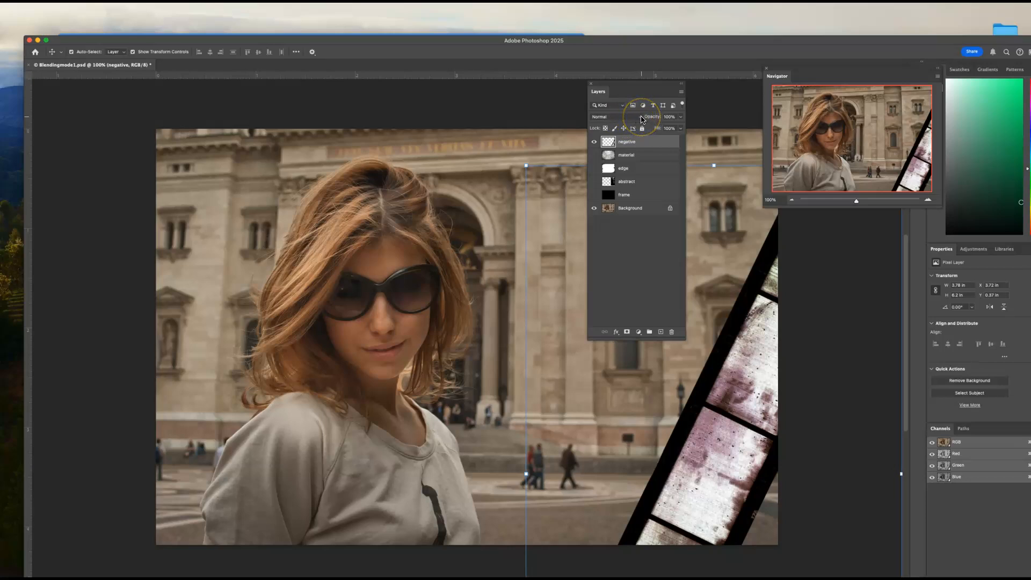
pyautogui.click(640, 118)
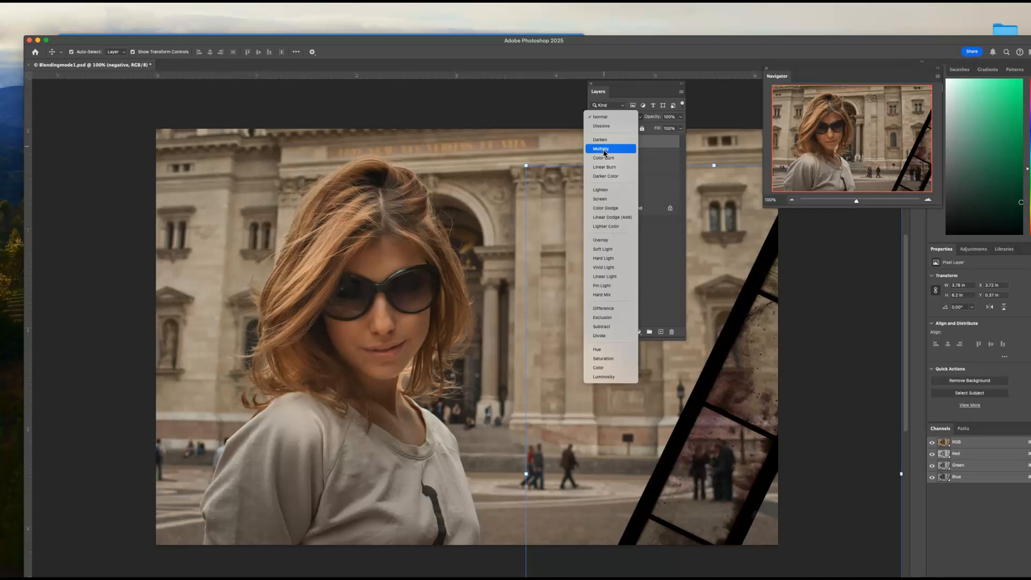
pyautogui.click(603, 149)
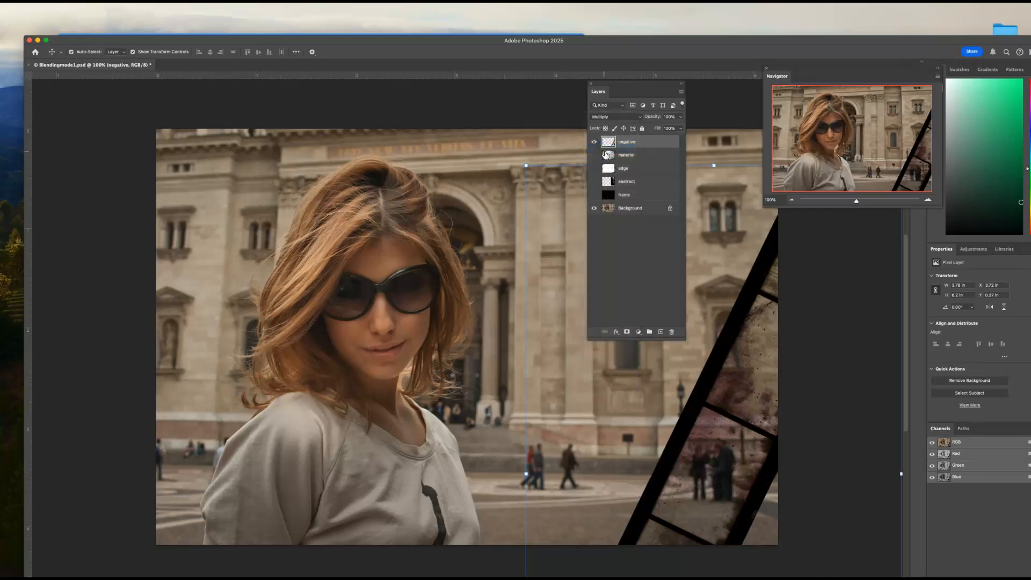
# - Show the Histogram, compare it with the Background layer hidden and shown, and move it clear of the woman in the photo
pyautogui.click(263, 1)
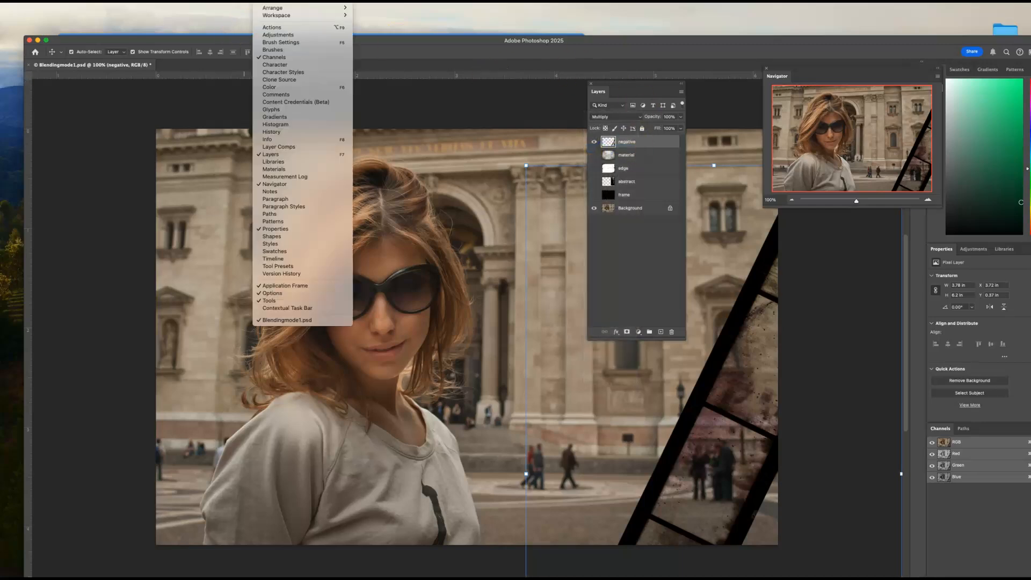
pyautogui.click(274, 125)
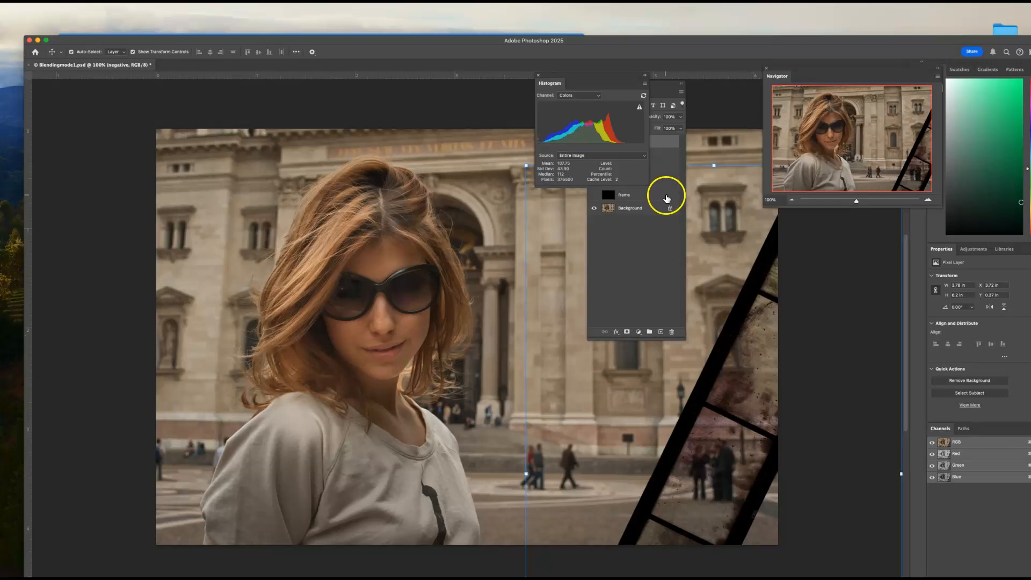
pyautogui.moveTo(570, 75); pyautogui.dragTo(484, 168)
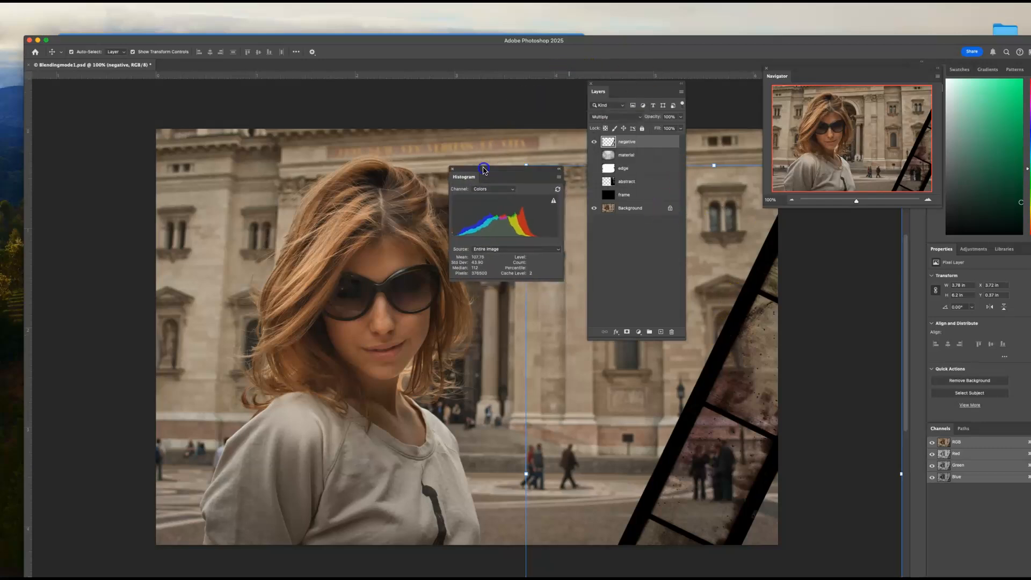
pyautogui.click(593, 208)
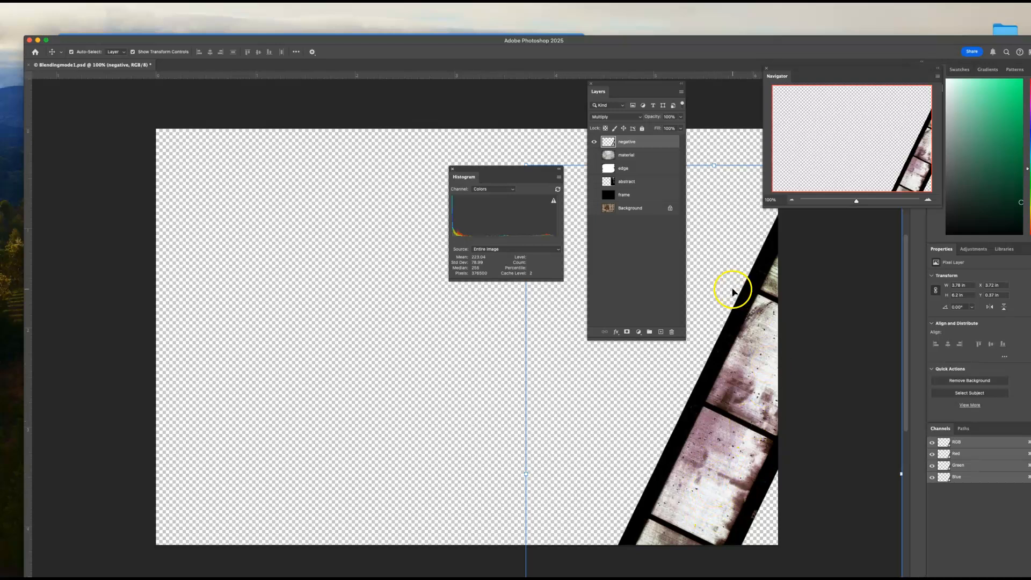
pyautogui.click(594, 207)
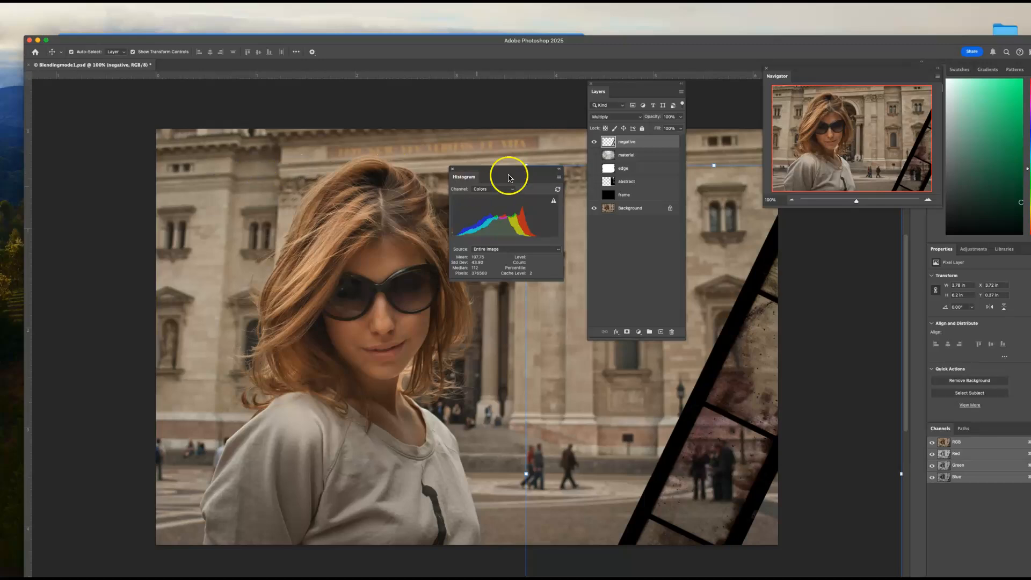
pyautogui.click(634, 117)
pyautogui.moveTo(489, 171); pyautogui.dragTo(94, 104)
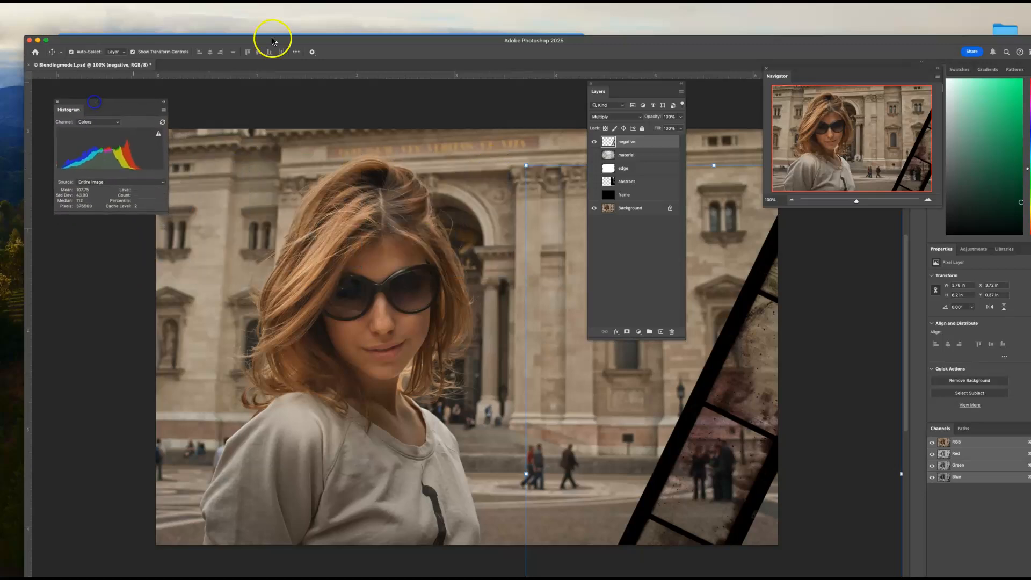
# - Try the Screen blend mode on the negative layer and return it to Multiply
pyautogui.click(638, 118)
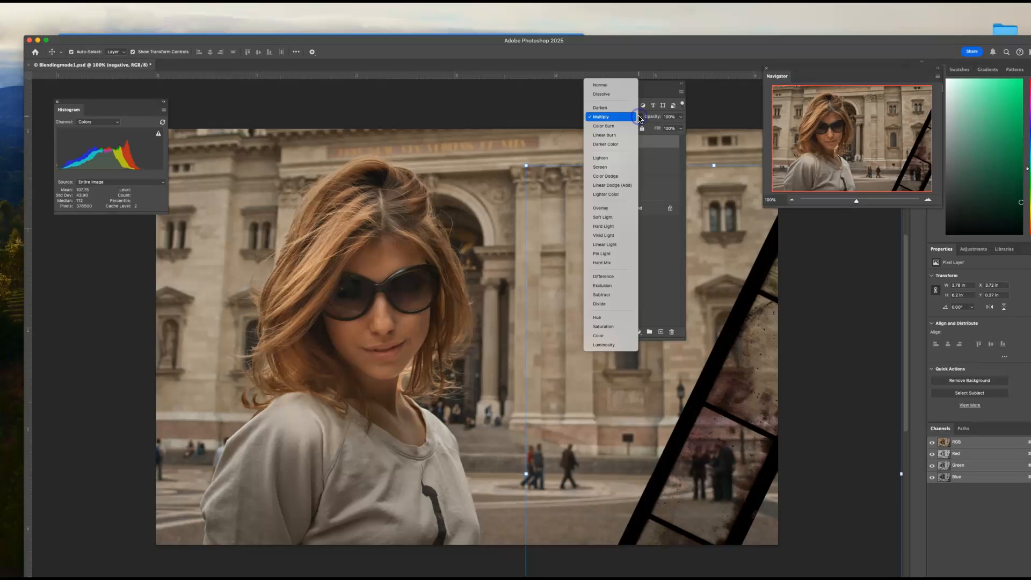
pyautogui.click(613, 168)
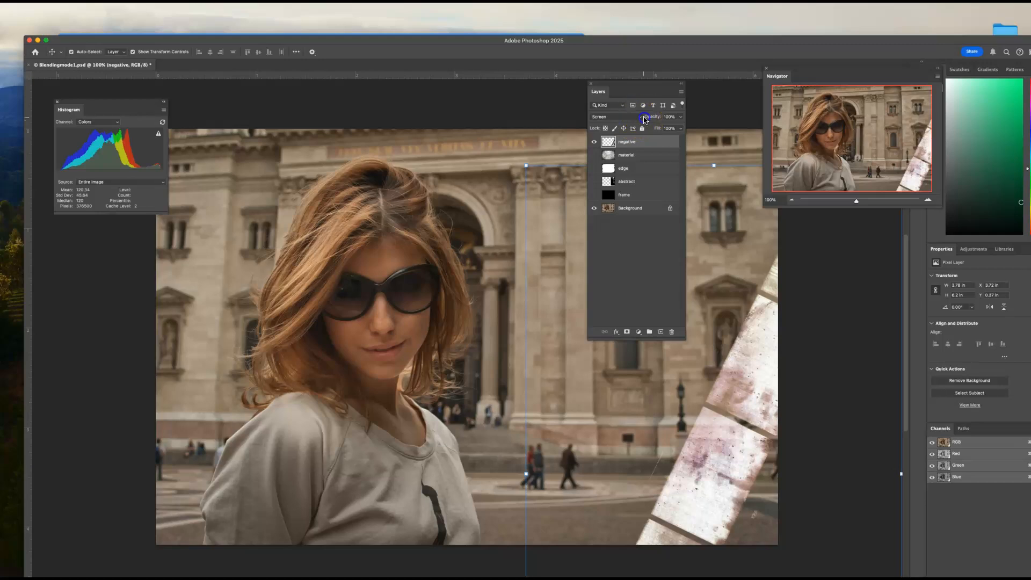
pyautogui.click(623, 117)
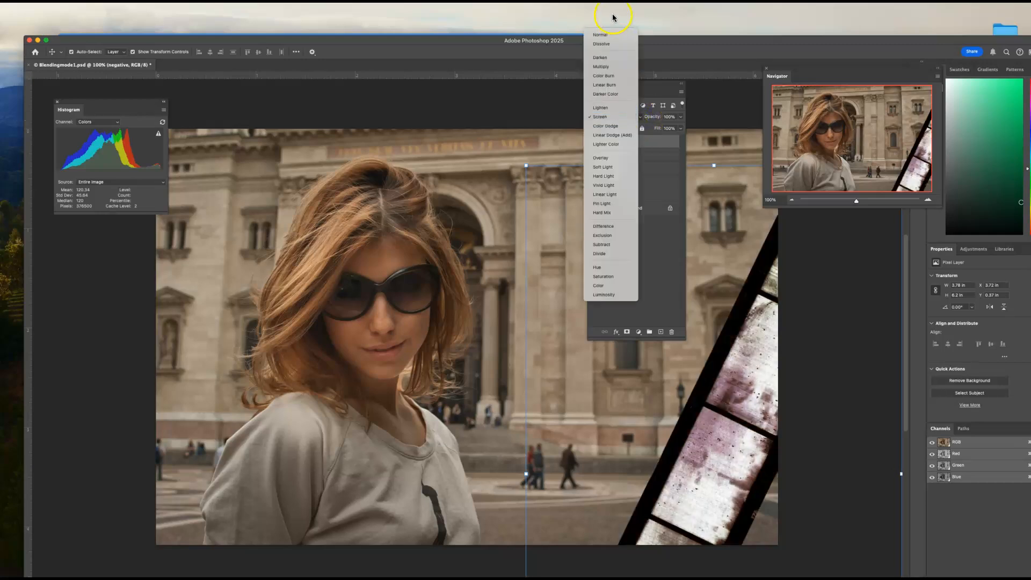
pyautogui.click(604, 66)
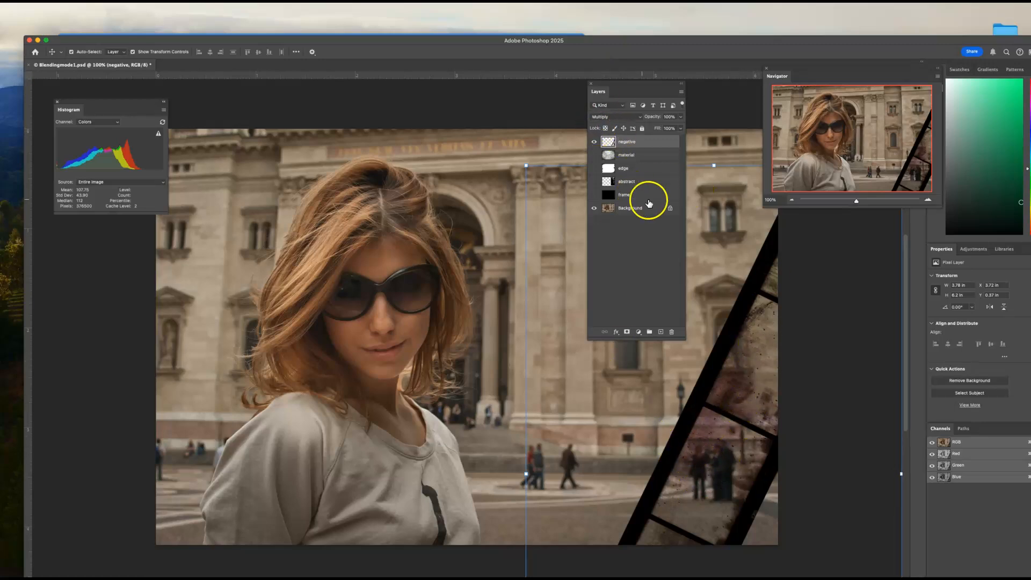
# - Make the material layer visible beneath the negative layer
pyautogui.click(594, 155)
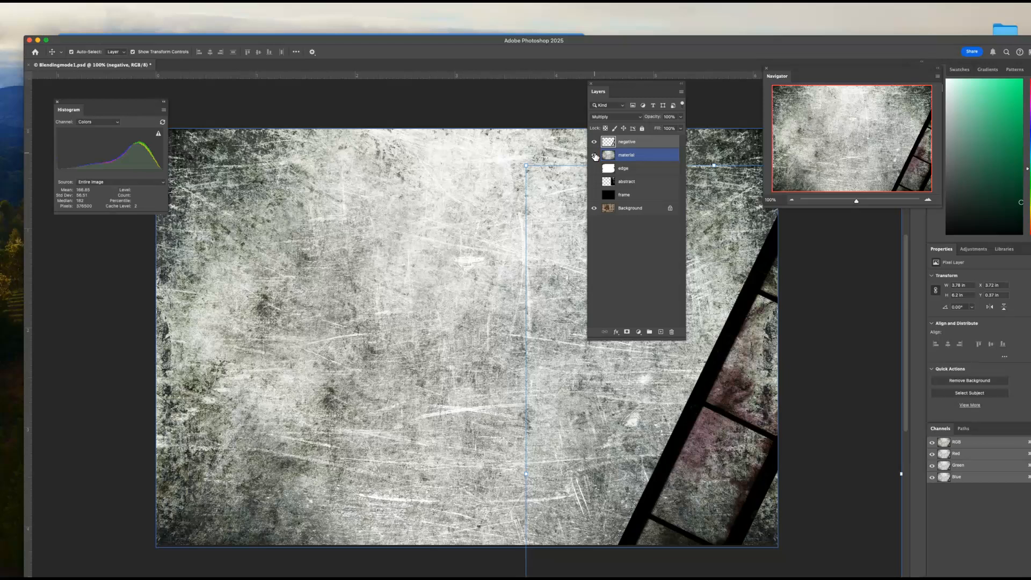
pyautogui.click(594, 155)
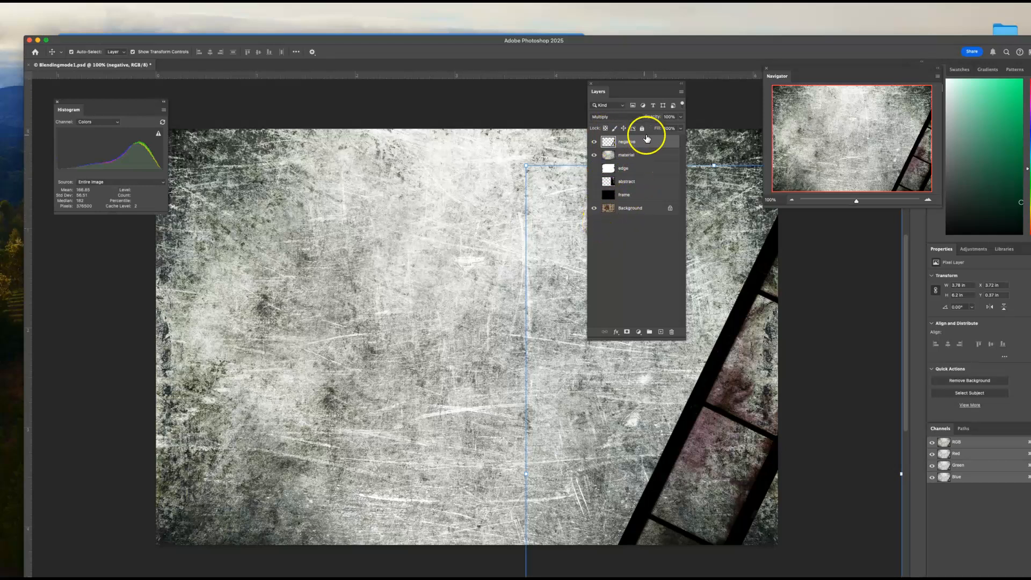
pyautogui.click(626, 156)
pyautogui.moveTo(626, 157); pyautogui.dragTo(623, 215)
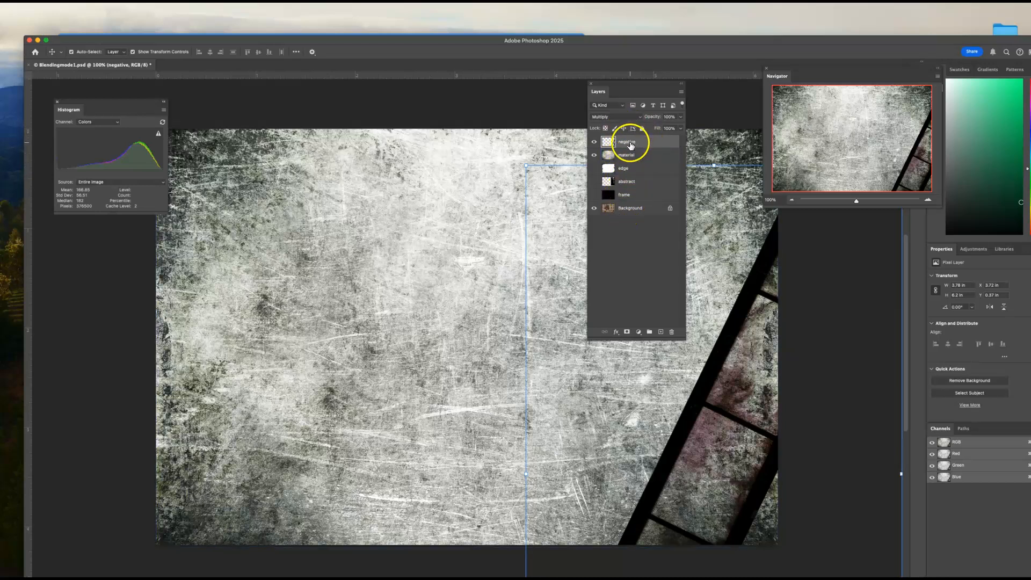
pyautogui.moveTo(626, 142)
pyautogui.mouseDown()
pyautogui.moveTo(627, 161)
pyautogui.moveTo(633, 137)
pyautogui.mouseUp()
pyautogui.click(607, 155)
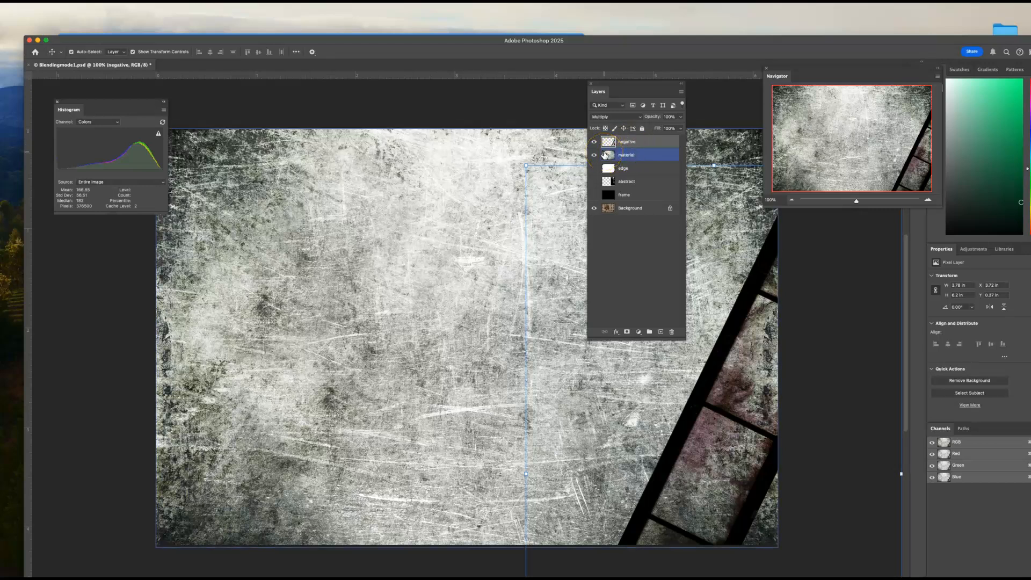
pyautogui.keyDown('super'); pyautogui.click(633, 157); pyautogui.keyUp('super')
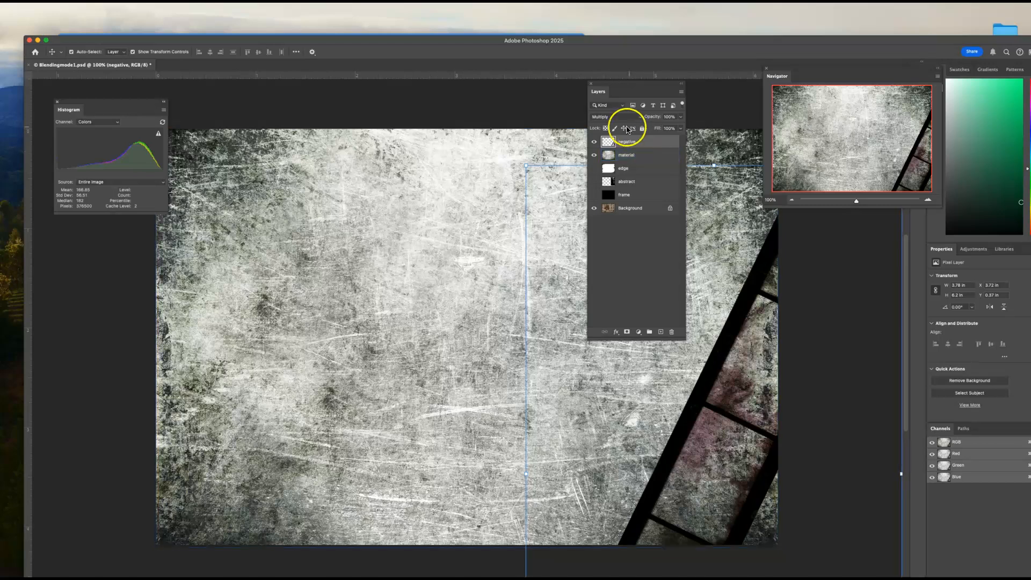
# - Try the Overlay blend mode on the negative layer and restore it to Multiply
pyautogui.click(639, 118)
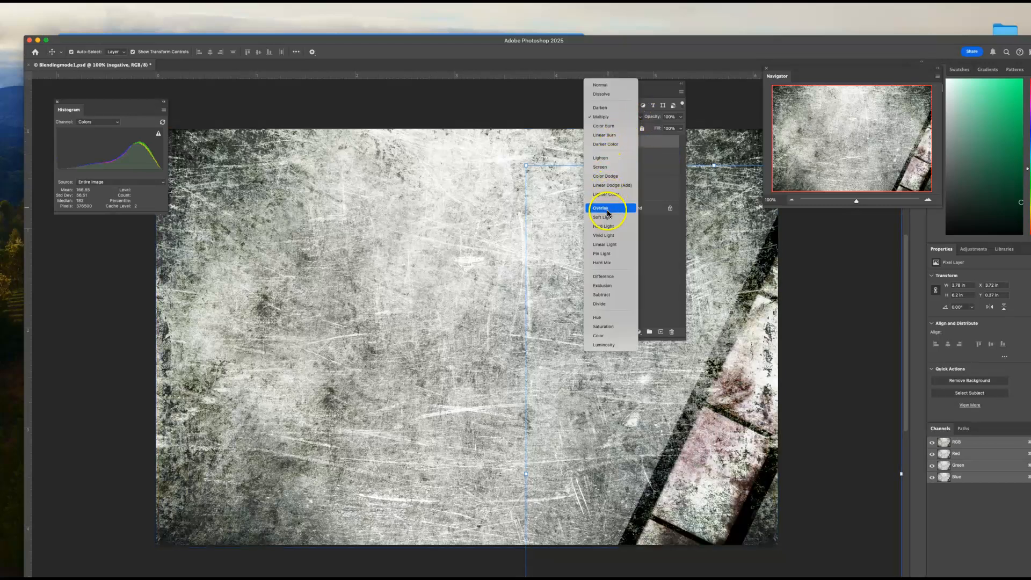
pyautogui.click(608, 213)
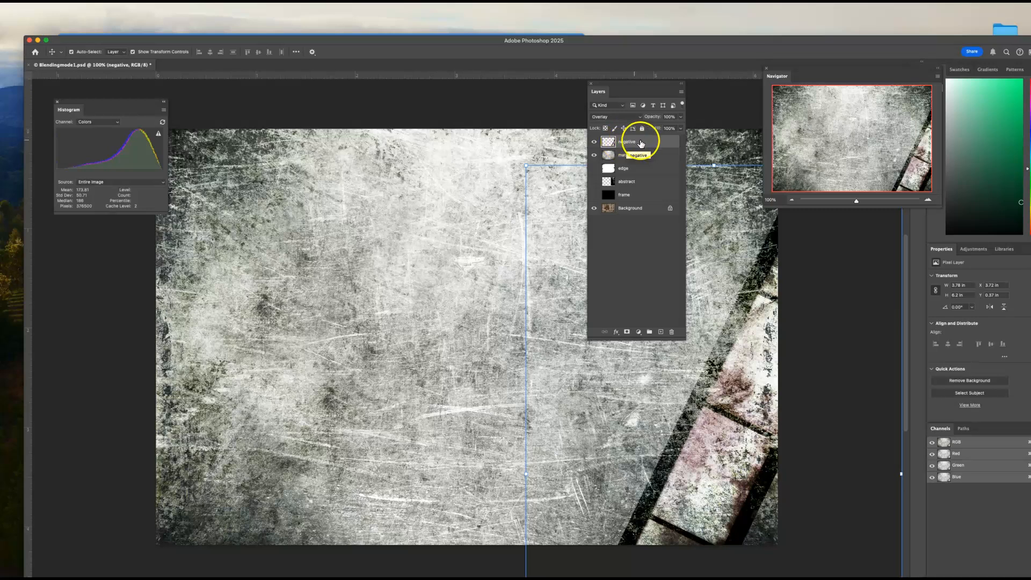
pyautogui.click(638, 117)
pyautogui.click(601, 25)
# - Set the blend mode of the material layer to Overlay
pyautogui.click(633, 156)
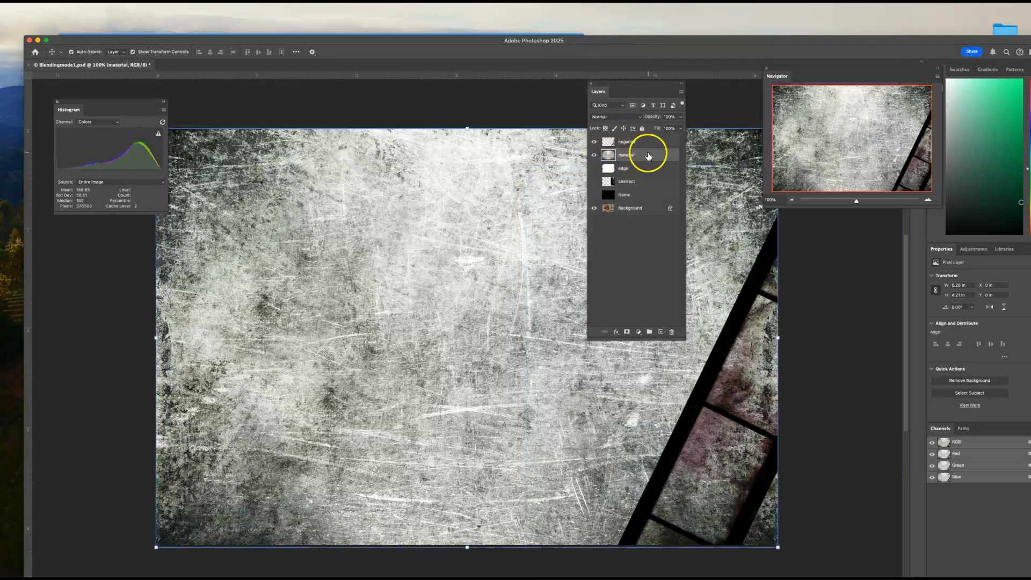
pyautogui.click(639, 118)
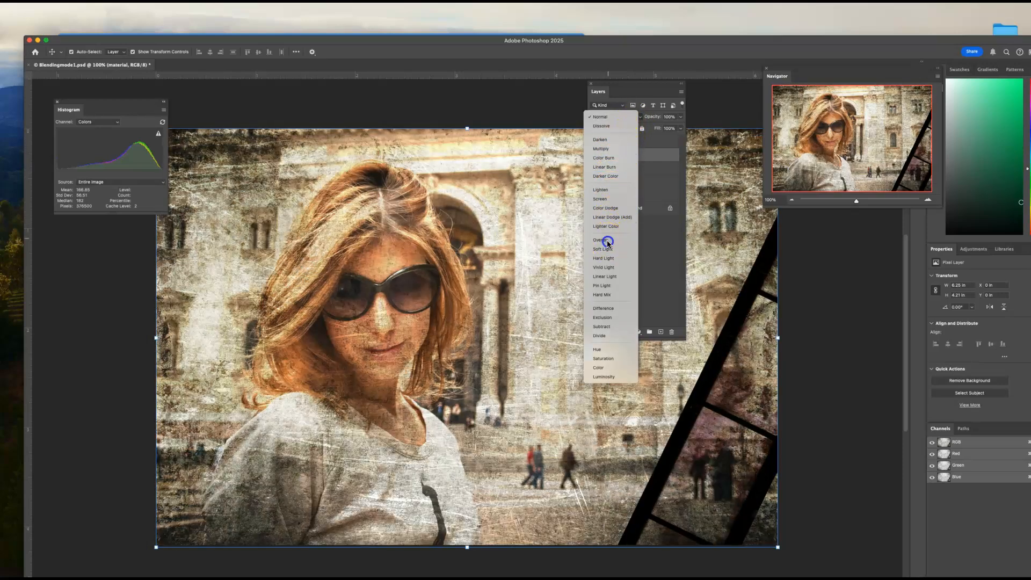
pyautogui.click(608, 242)
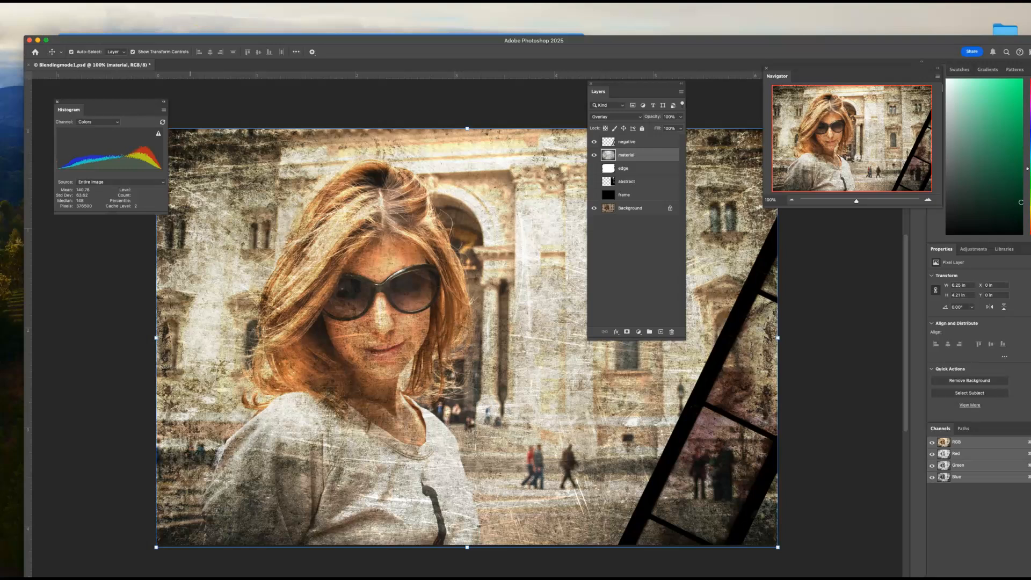
# - Reset the Essentials workspace and float the toolbox beside the photo in two columns
pyautogui.click(266, 1)
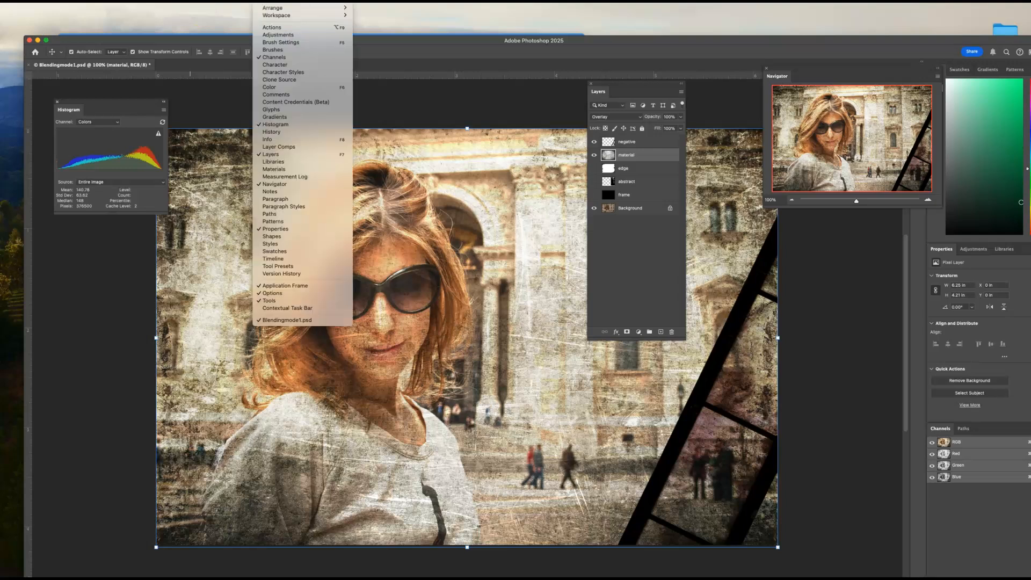
pyautogui.moveTo(273, 17)
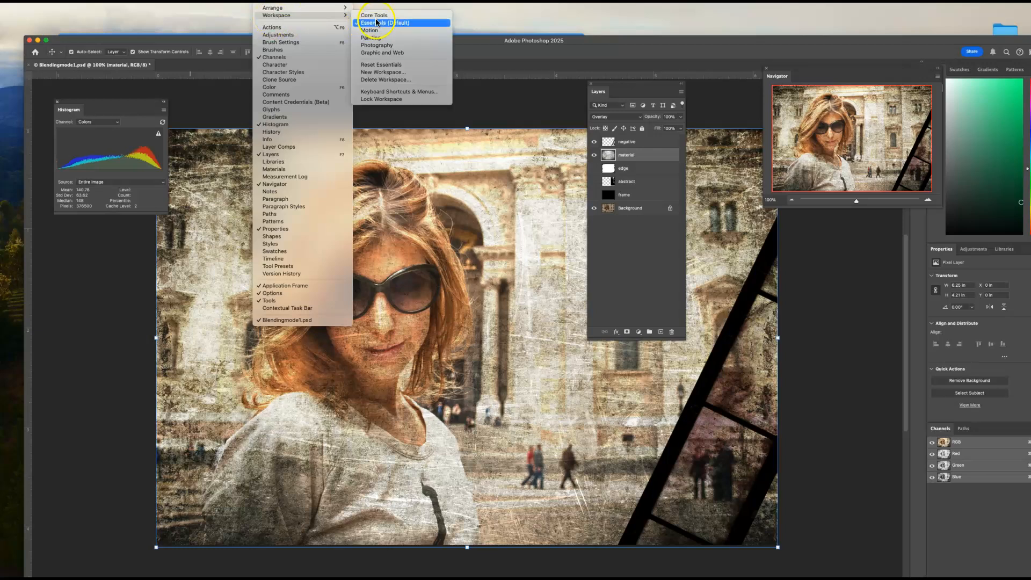
pyautogui.click(378, 65)
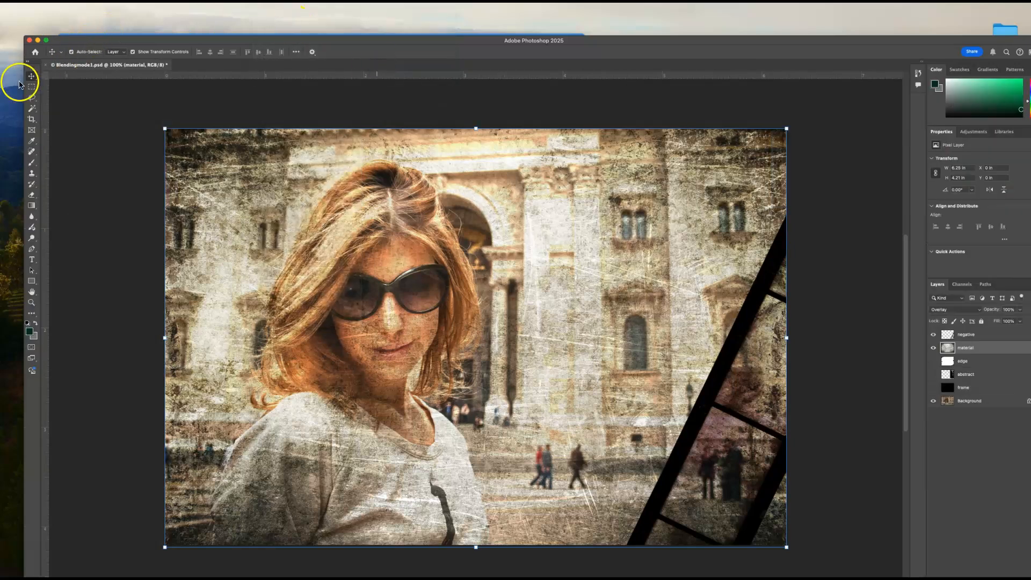
pyautogui.moveTo(36, 64); pyautogui.dragTo(143, 141)
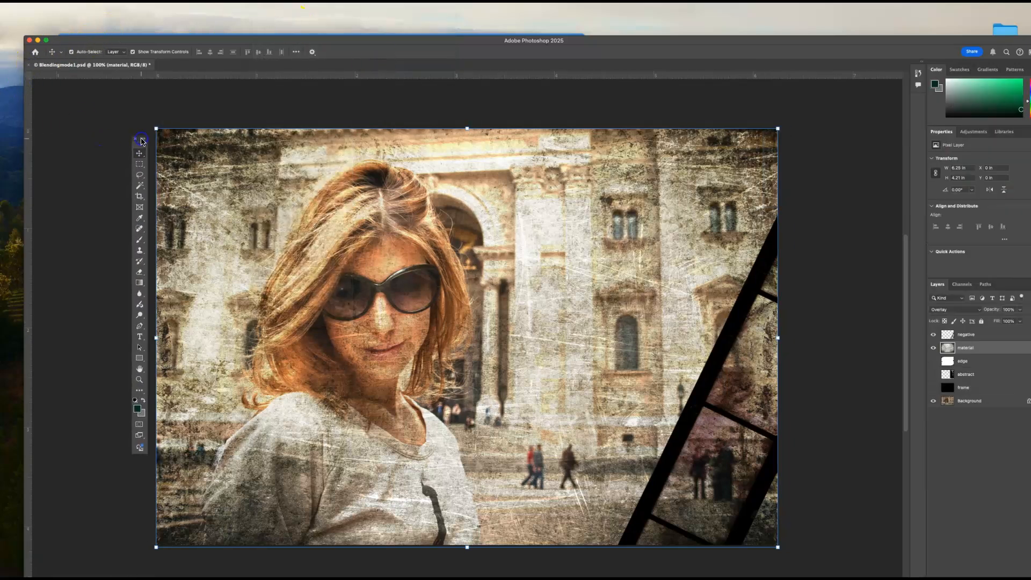
pyautogui.click(144, 140)
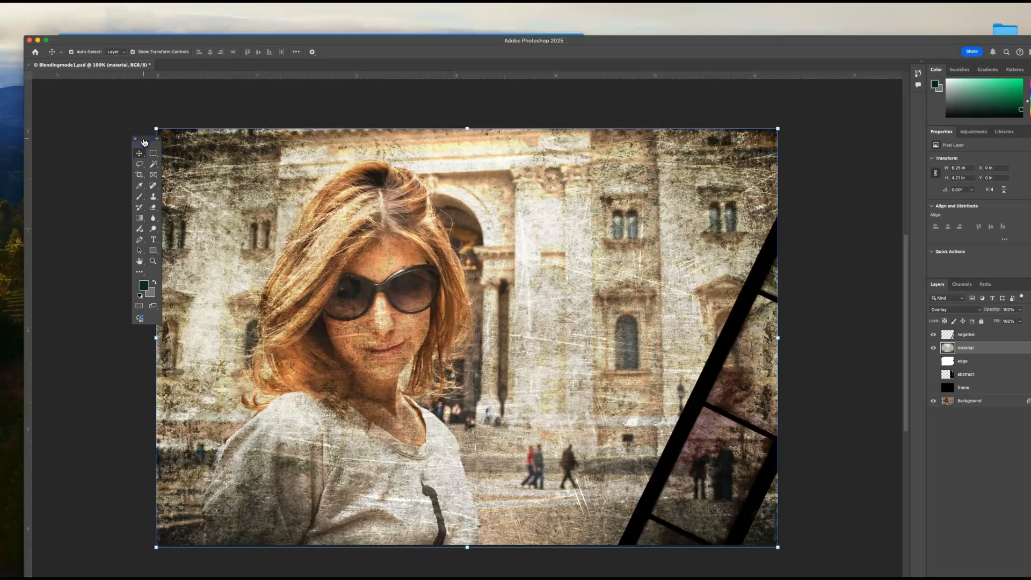
# - Undock the Layers panel over the photo, away from the woman, and lengthen it to show every layer
pyautogui.click(852, 378)
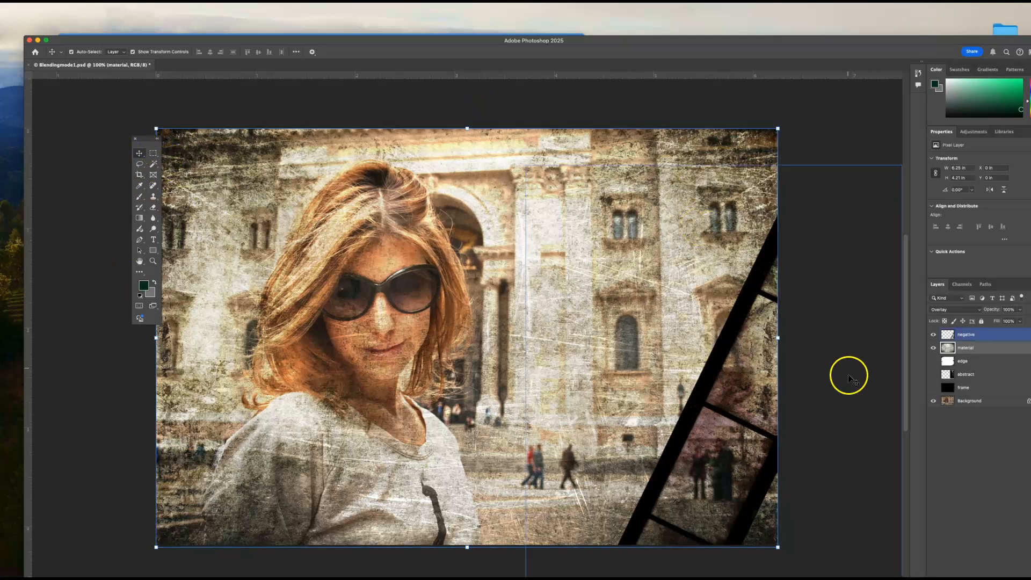
pyautogui.moveTo(934, 284); pyautogui.dragTo(713, 177)
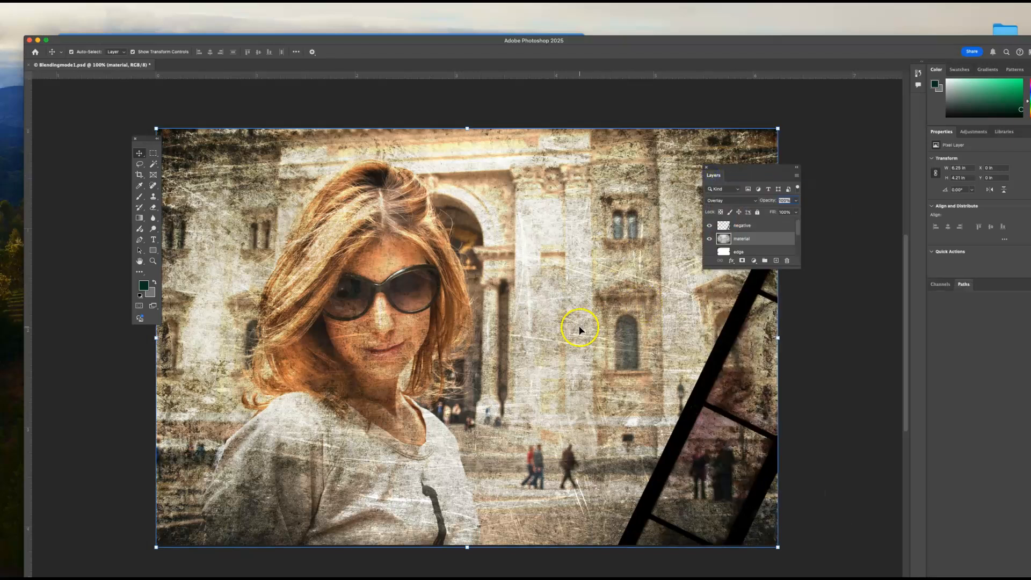
pyautogui.moveTo(768, 268); pyautogui.dragTo(762, 373)
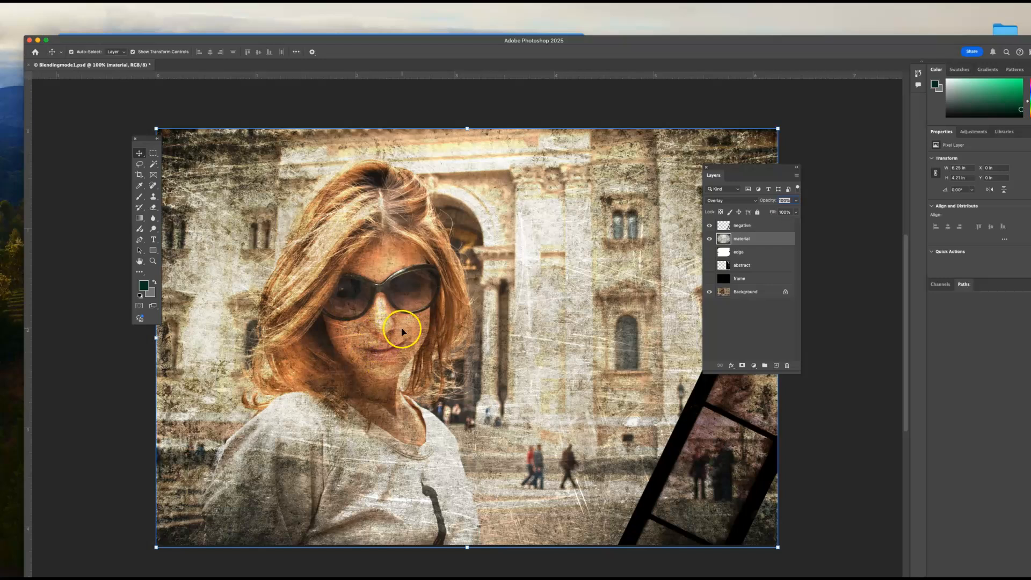
# - Erase the material layer's texture from the woman's face and neck using a 75-pixel Eraser at 83% opacity
pyautogui.click(153, 260)
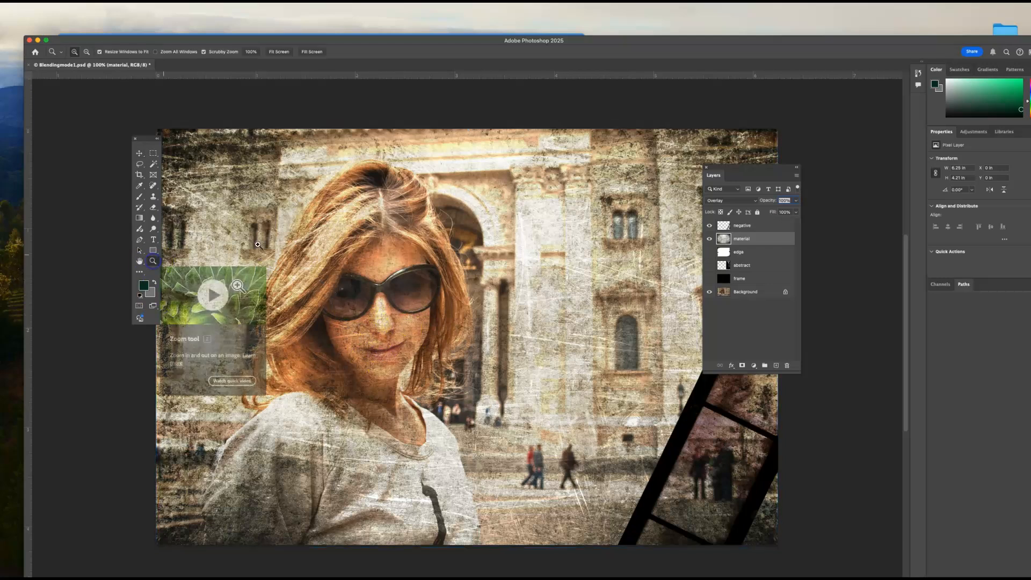
pyautogui.moveTo(367, 307); pyautogui.dragTo(392, 316)
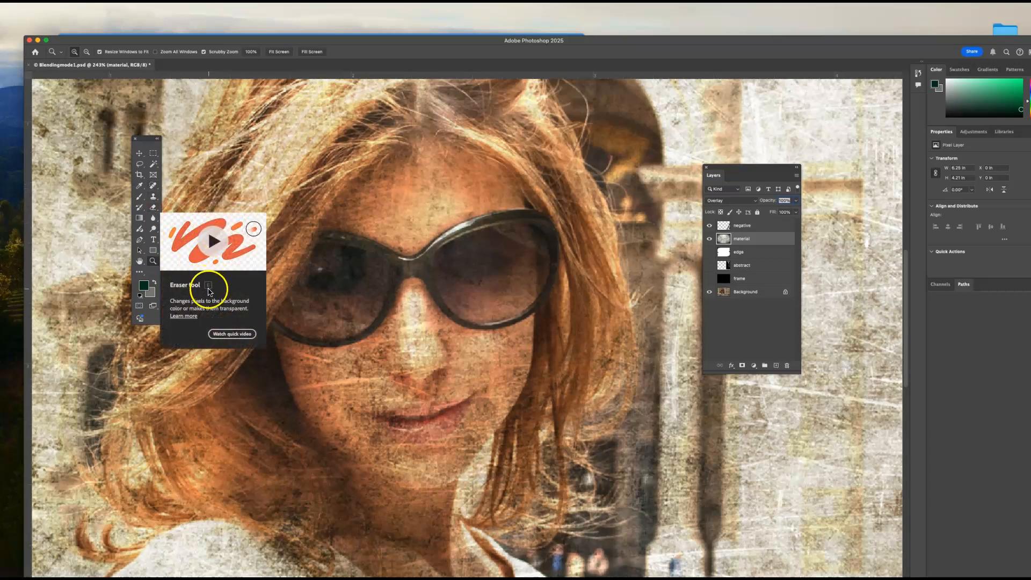
pyautogui.click(153, 209)
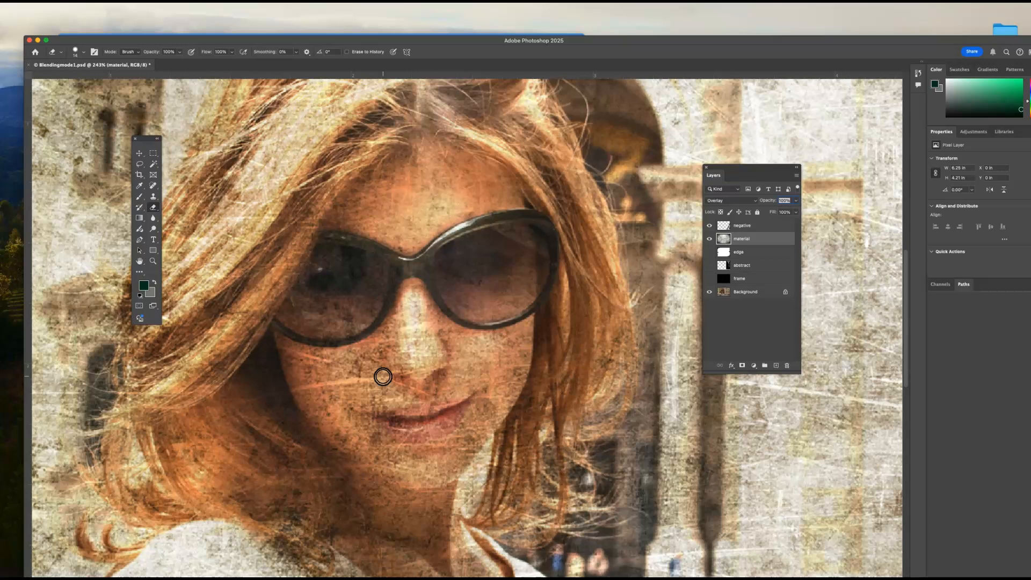
pyautogui.moveTo(383, 377)
pyautogui.mouseDown()
pyautogui.moveTo(411, 376)
pyautogui.moveTo(416, 219)
pyautogui.mouseUp()
pyautogui.click(180, 52)
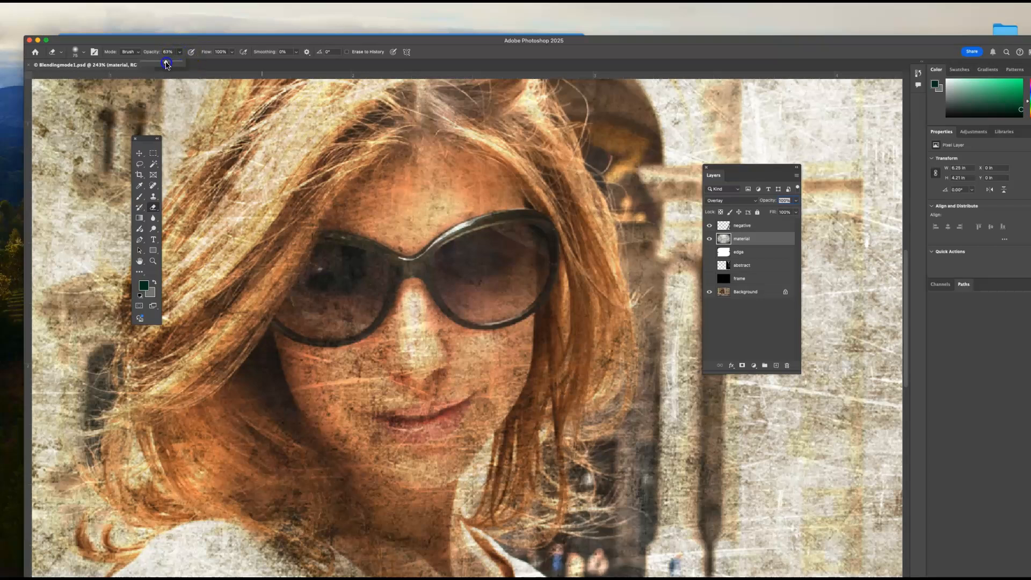
pyautogui.moveTo(329, 358); pyautogui.dragTo(391, 345)
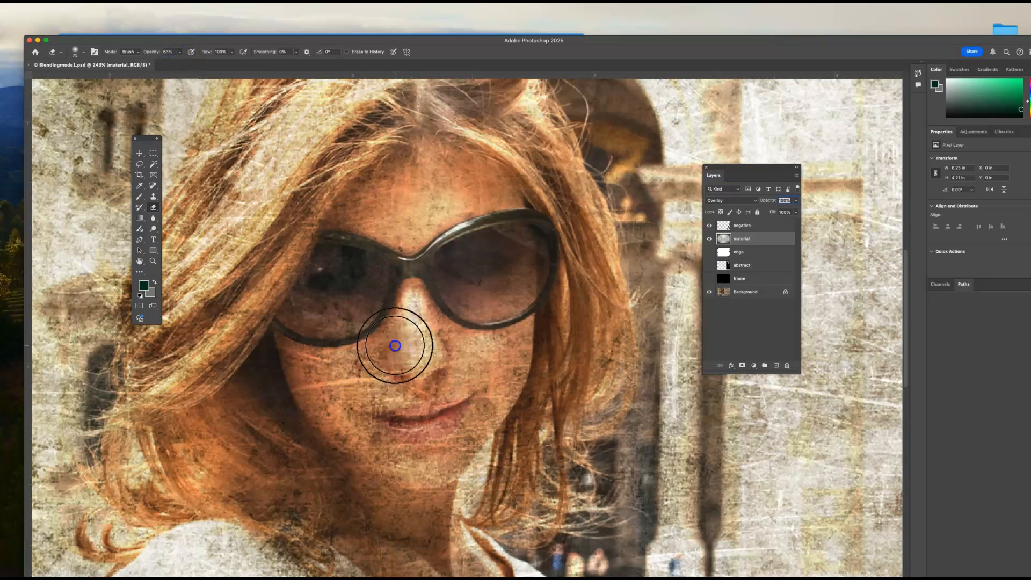
pyautogui.moveTo(375, 395)
pyautogui.mouseDown()
pyautogui.moveTo(357, 360)
pyautogui.moveTo(358, 408)
pyautogui.moveTo(313, 353)
pyautogui.moveTo(355, 418)
pyautogui.moveTo(389, 436)
pyautogui.moveTo(437, 426)
pyautogui.moveTo(407, 445)
pyautogui.moveTo(388, 436)
pyautogui.moveTo(448, 434)
pyautogui.moveTo(486, 366)
pyautogui.moveTo(488, 337)
pyautogui.moveTo(447, 362)
pyautogui.moveTo(415, 299)
pyautogui.moveTo(478, 272)
pyautogui.moveTo(472, 384)
pyautogui.moveTo(511, 295)
pyautogui.moveTo(493, 354)
pyautogui.moveTo(468, 388)
pyautogui.moveTo(493, 334)
pyautogui.moveTo(476, 396)
pyautogui.moveTo(462, 397)
pyautogui.moveTo(477, 249)
pyautogui.moveTo(410, 209)
pyautogui.moveTo(378, 222)
pyautogui.moveTo(434, 181)
pyautogui.moveTo(459, 175)
pyautogui.moveTo(493, 189)
pyautogui.moveTo(501, 237)
pyautogui.moveTo(407, 259)
pyautogui.moveTo(396, 294)
pyautogui.moveTo(323, 321)
pyautogui.moveTo(339, 286)
pyautogui.moveTo(371, 261)
pyautogui.moveTo(352, 321)
pyautogui.moveTo(380, 303)
pyautogui.moveTo(368, 381)
pyautogui.moveTo(416, 528)
pyautogui.moveTo(431, 488)
pyautogui.moveTo(429, 504)
pyautogui.moveTo(380, 478)
pyautogui.moveTo(378, 460)
pyautogui.moveTo(422, 474)
pyautogui.moveTo(428, 516)
pyautogui.moveTo(478, 396)
pyautogui.moveTo(472, 381)
pyautogui.moveTo(363, 376)
pyautogui.moveTo(443, 375)
pyautogui.moveTo(376, 383)
pyautogui.moveTo(346, 372)
pyautogui.moveTo(372, 362)
pyautogui.moveTo(306, 361)
pyautogui.moveTo(358, 376)
pyautogui.moveTo(317, 379)
pyautogui.moveTo(345, 418)
pyautogui.moveTo(329, 380)
pyautogui.moveTo(345, 417)
pyautogui.moveTo(397, 449)
pyautogui.moveTo(472, 410)
pyautogui.moveTo(491, 373)
pyautogui.moveTo(449, 364)
pyautogui.moveTo(322, 383)
pyautogui.mouseUp()
pyautogui.scroll(-3, 322, 382)
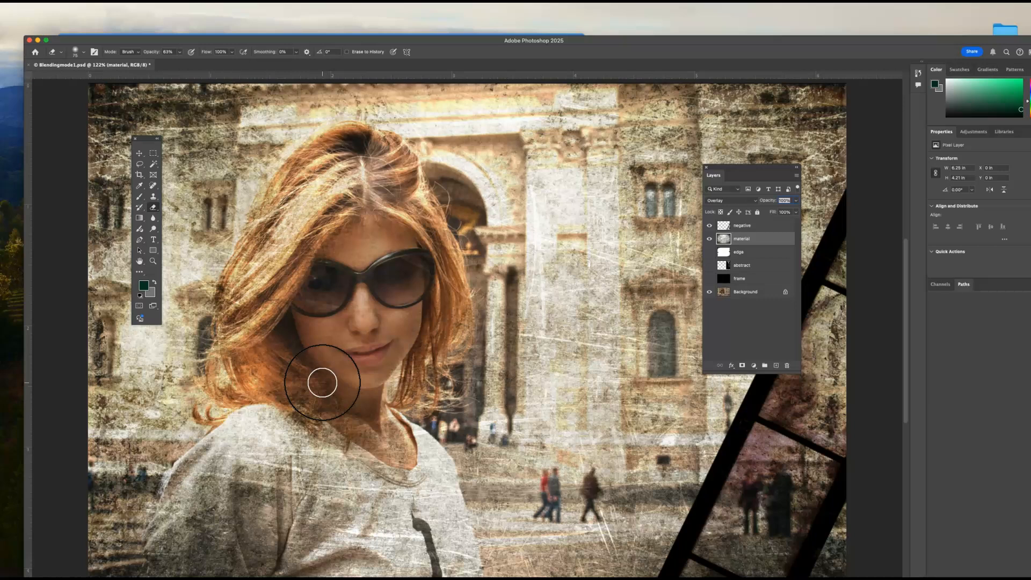
pyautogui.click(369, 230)
pyautogui.moveTo(343, 315); pyautogui.dragTo(343, 315)
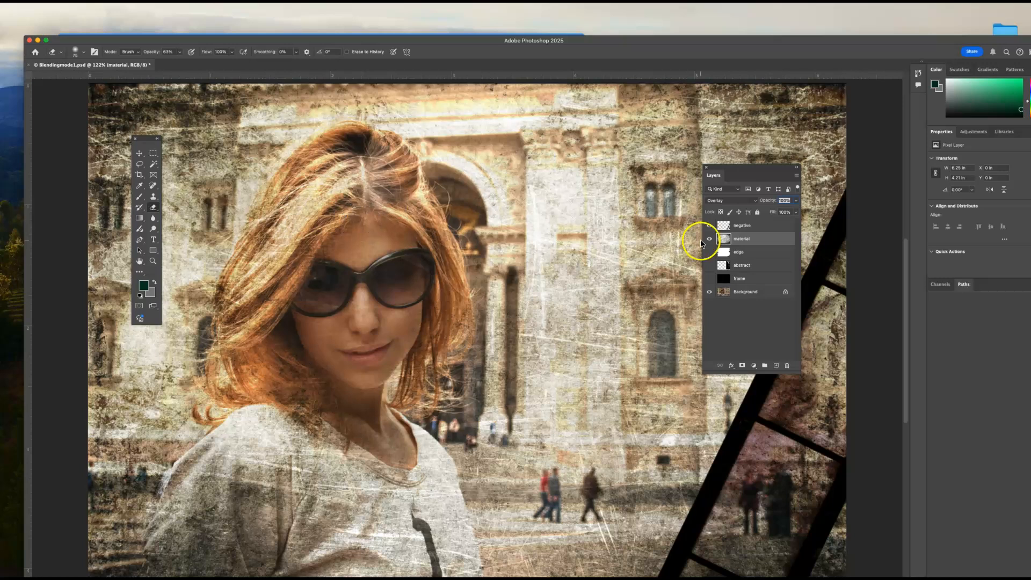
# - Show the edge layer and set its blend mode to Multiply
pyautogui.click(707, 251)
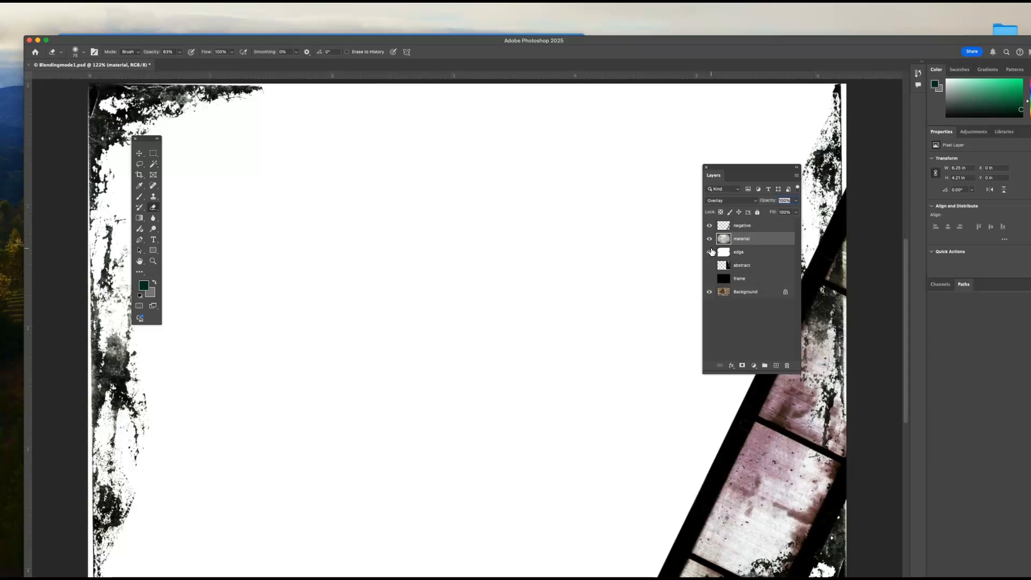
pyautogui.click(710, 252)
pyautogui.click(743, 252)
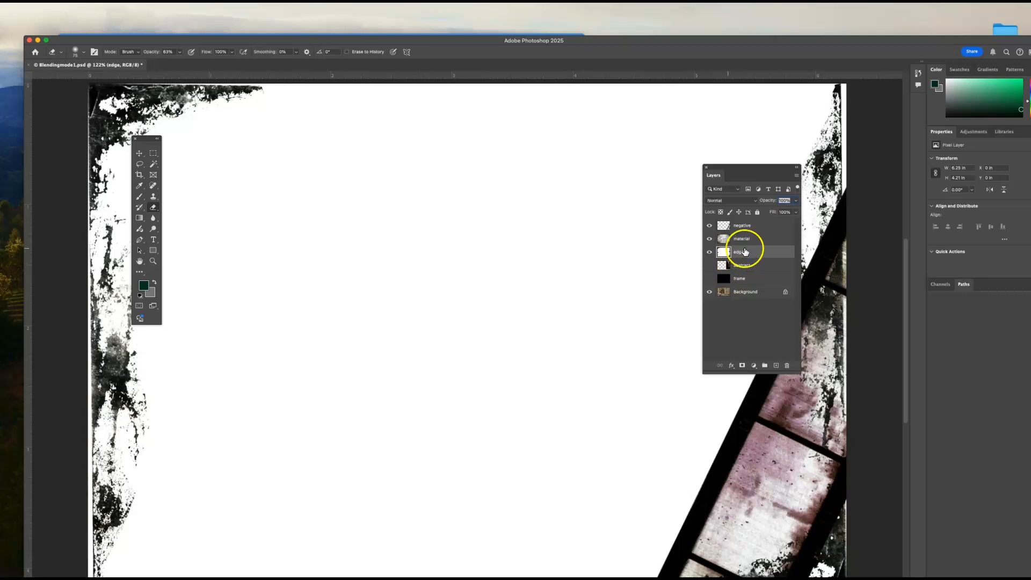
pyautogui.click(755, 200)
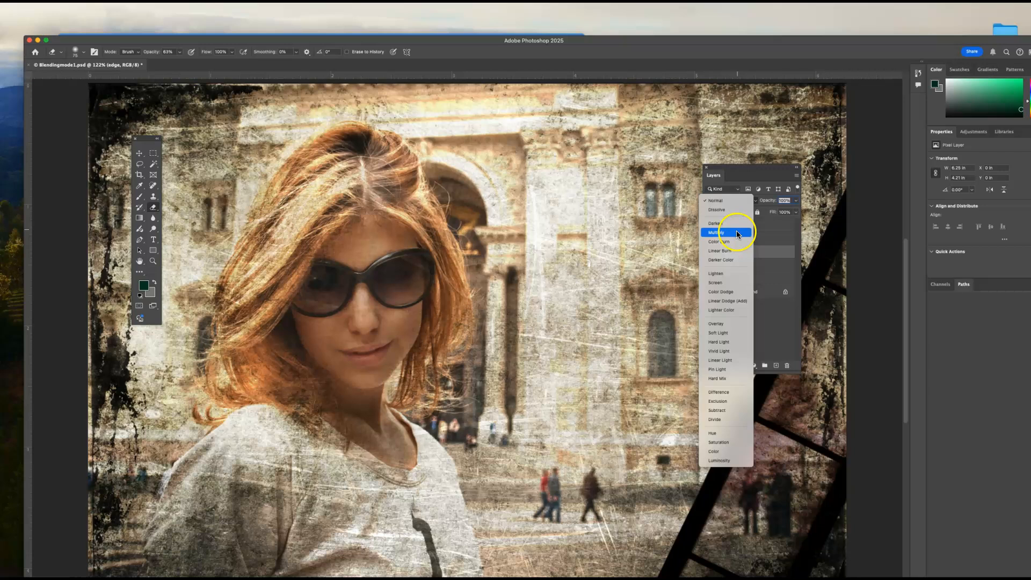
pyautogui.click(738, 233)
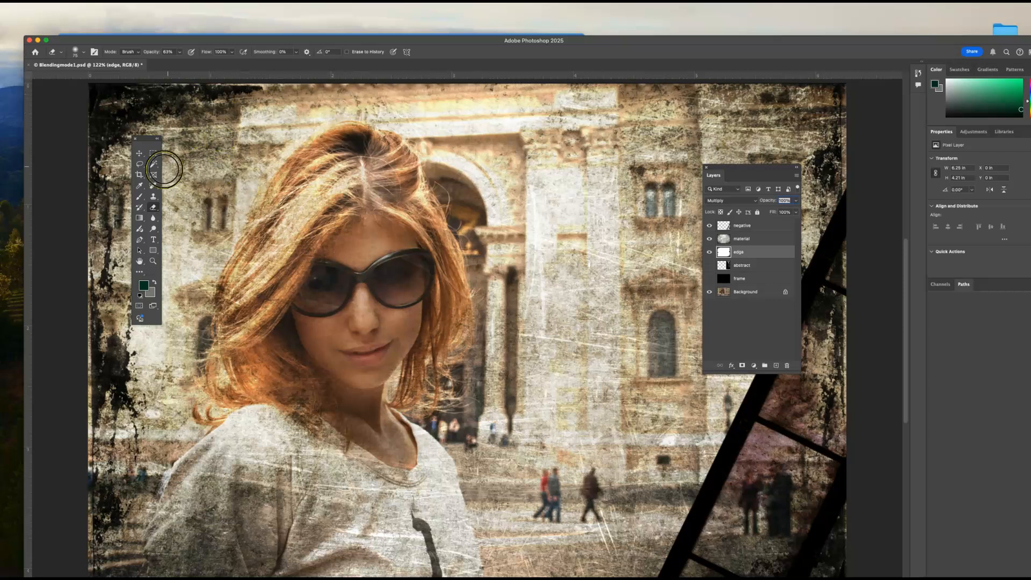
# - Scale the edge layer to about 101.38% so its border extends slightly past both sides of the canvas
pyautogui.click(139, 154)
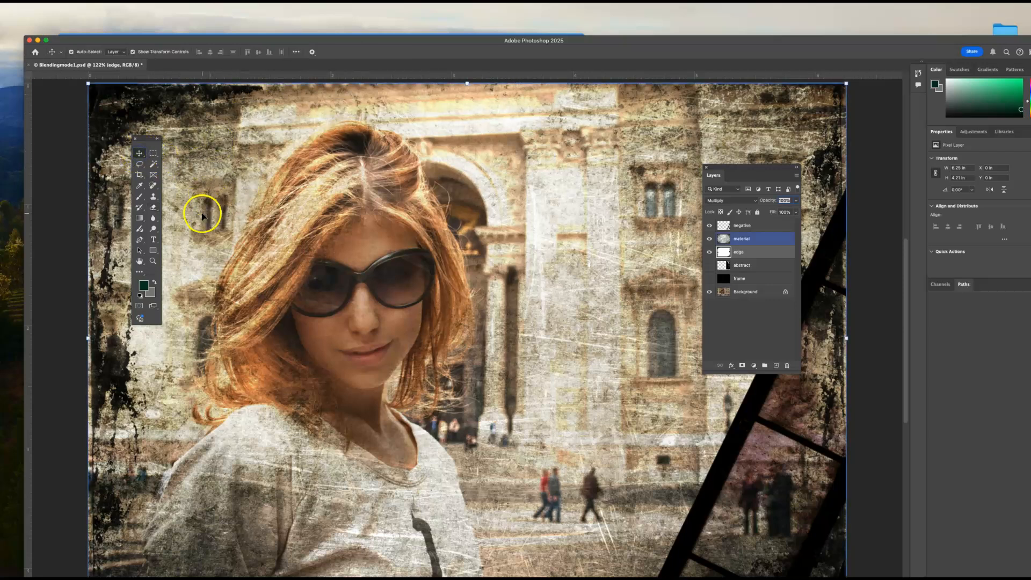
pyautogui.moveTo(89, 338); pyautogui.dragTo(82, 340)
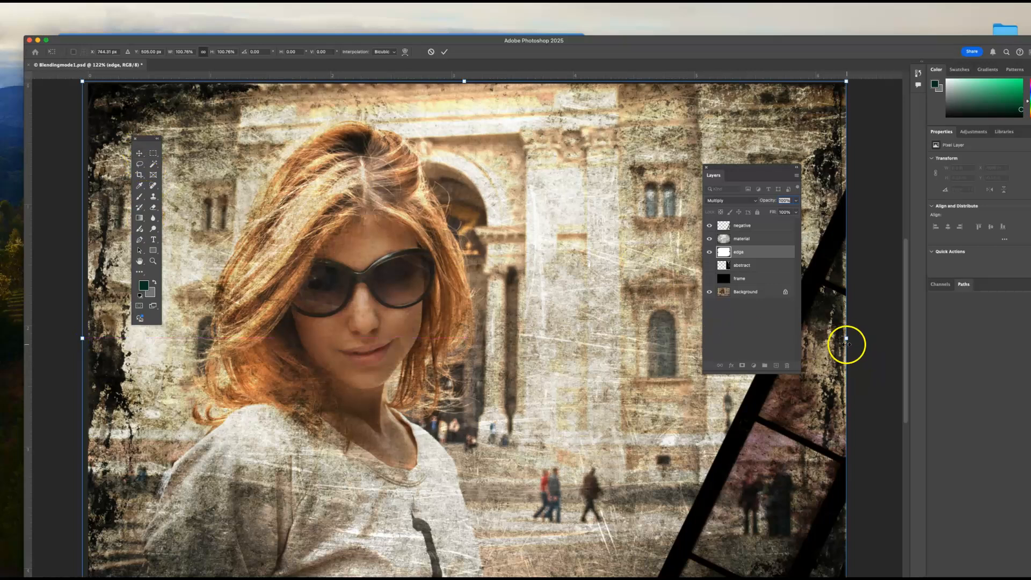
pyautogui.moveTo(846, 339); pyautogui.dragTo(851, 339)
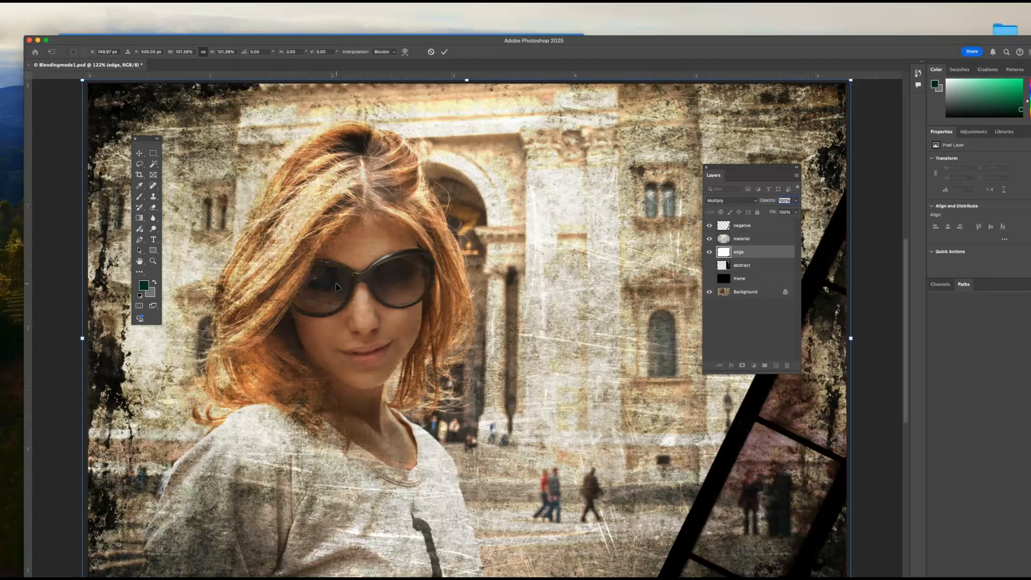
pyautogui.scroll(-3, 337, 286)
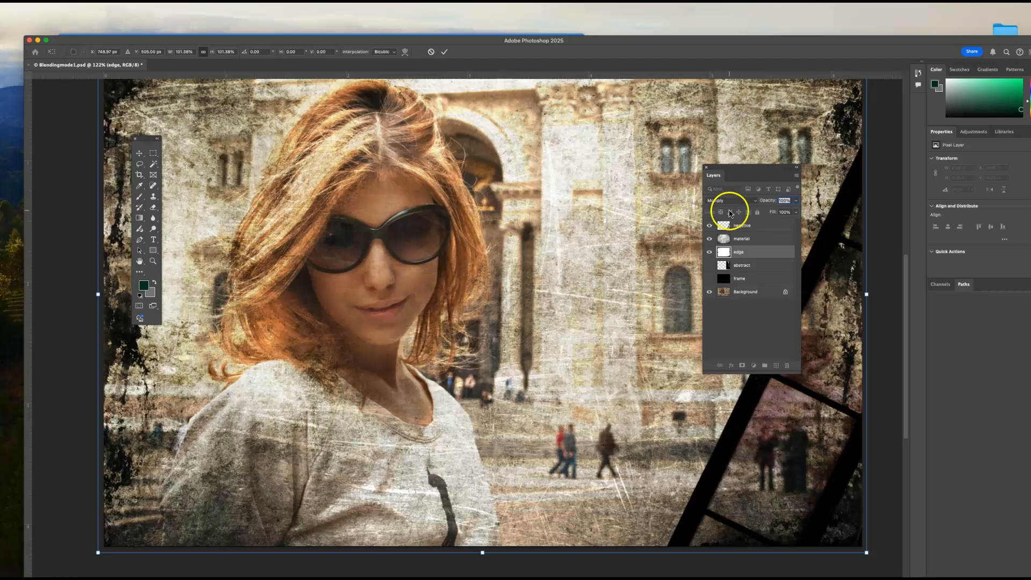
pyautogui.click(764, 253)
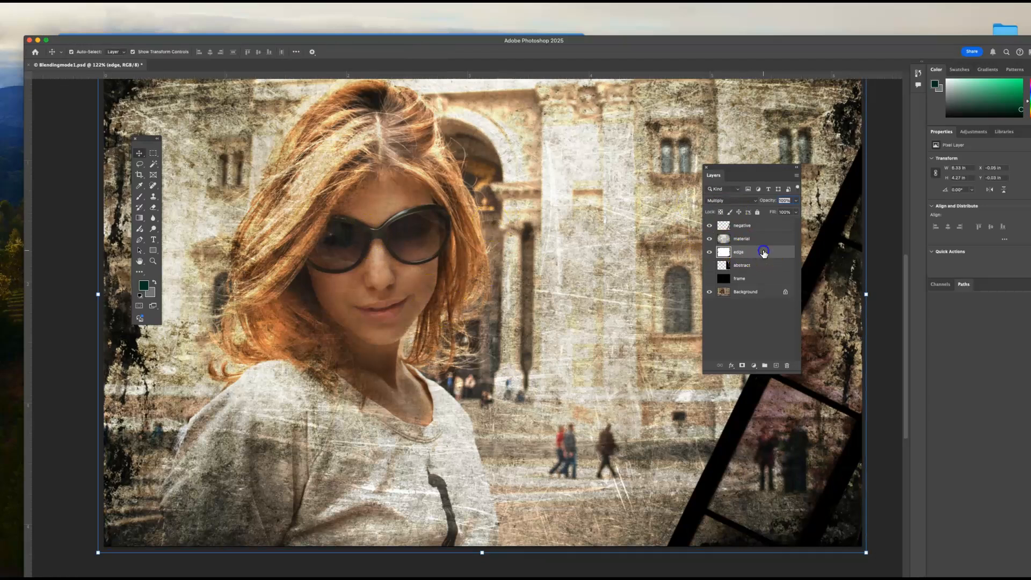
# - Duplicate the edge layer and hide the copy
pyautogui.click(797, 176)
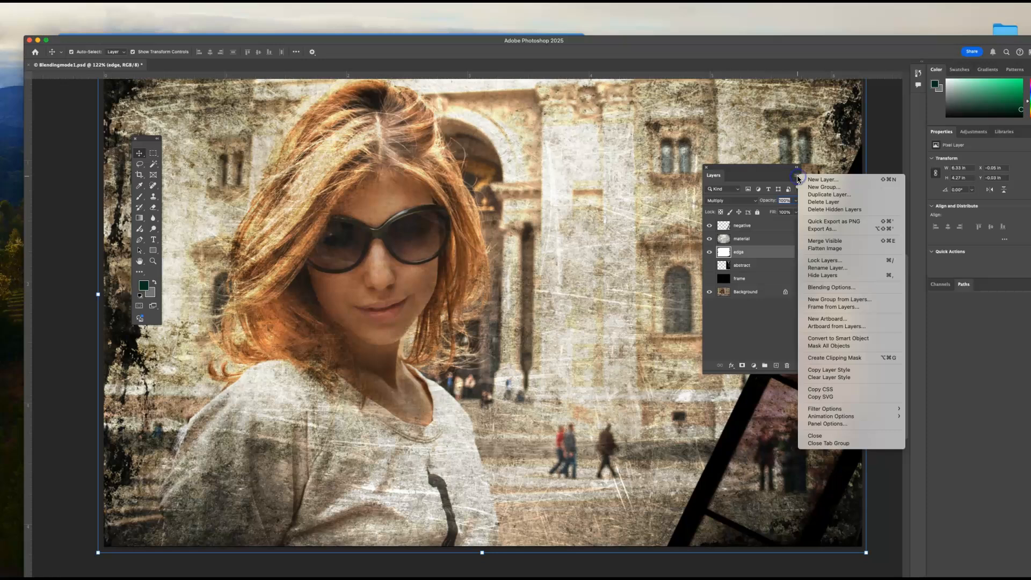
pyautogui.click(815, 196)
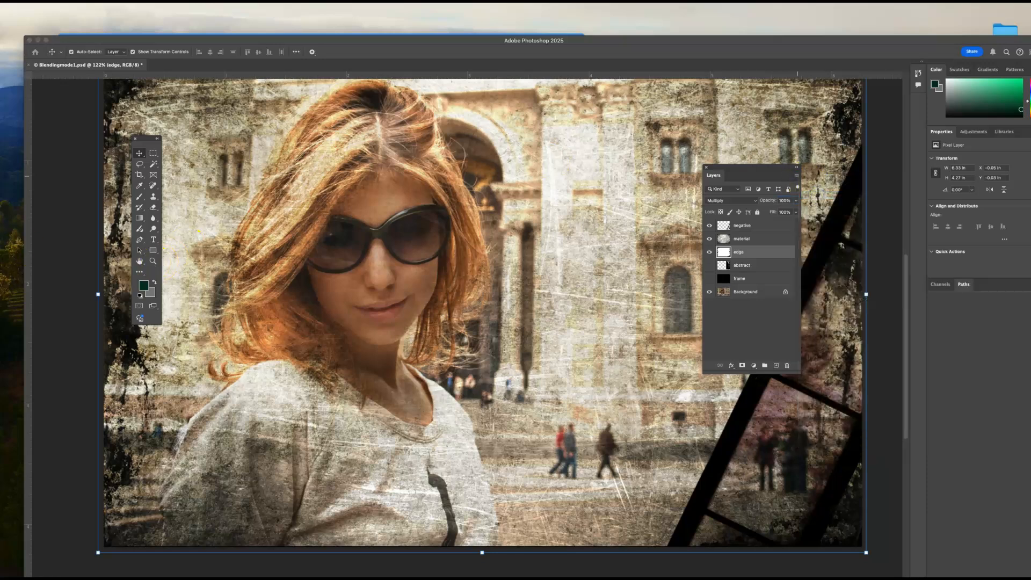
pyautogui.press('Return')
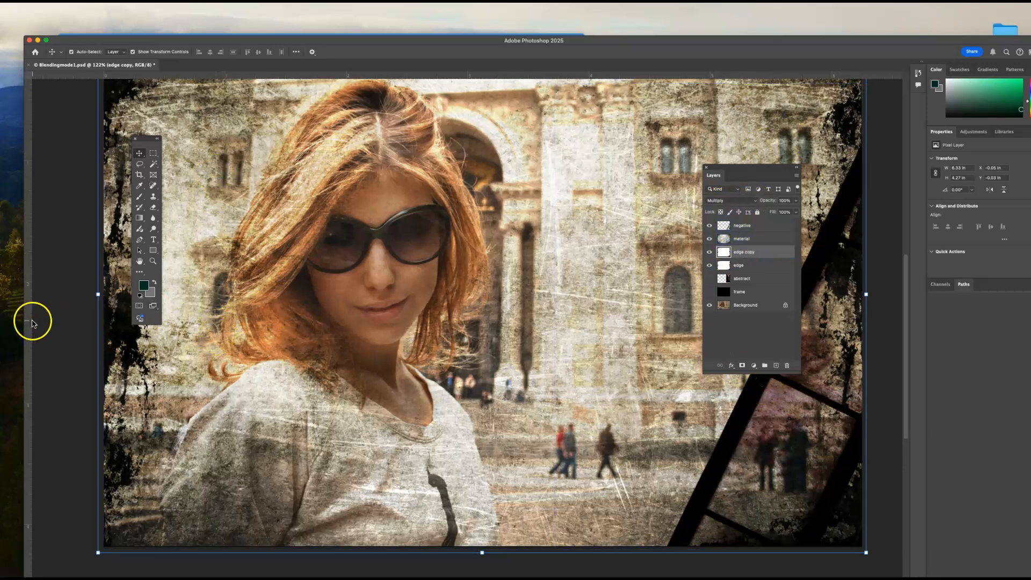
pyautogui.moveTo(97, 294)
pyautogui.mouseDown()
pyautogui.moveTo(191, 298)
pyautogui.moveTo(89, 292)
pyautogui.moveTo(185, 295)
pyautogui.moveTo(84, 299)
pyautogui.moveTo(109, 305)
pyautogui.moveTo(97, 308)
pyautogui.mouseUp()
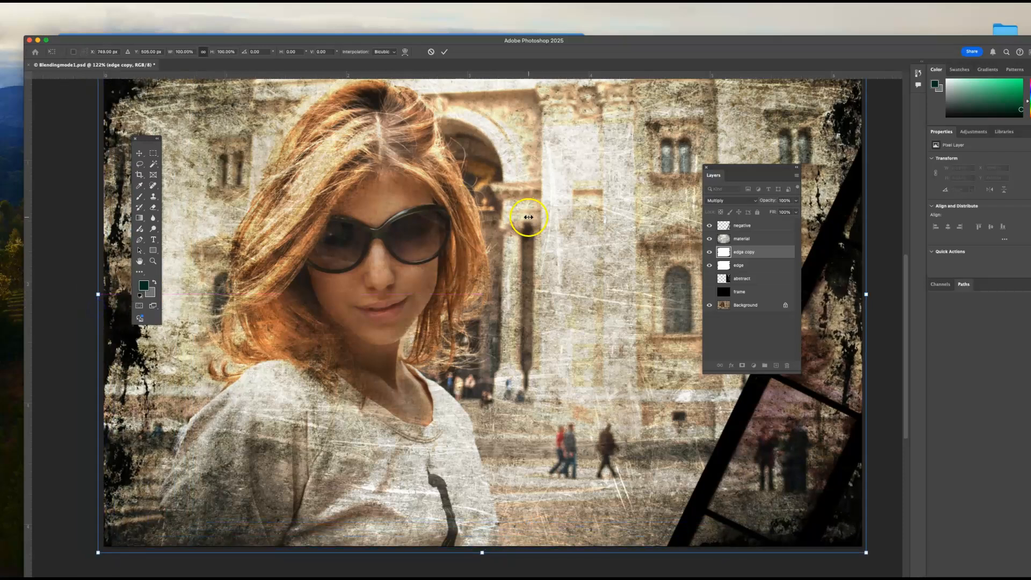
pyautogui.click(708, 252)
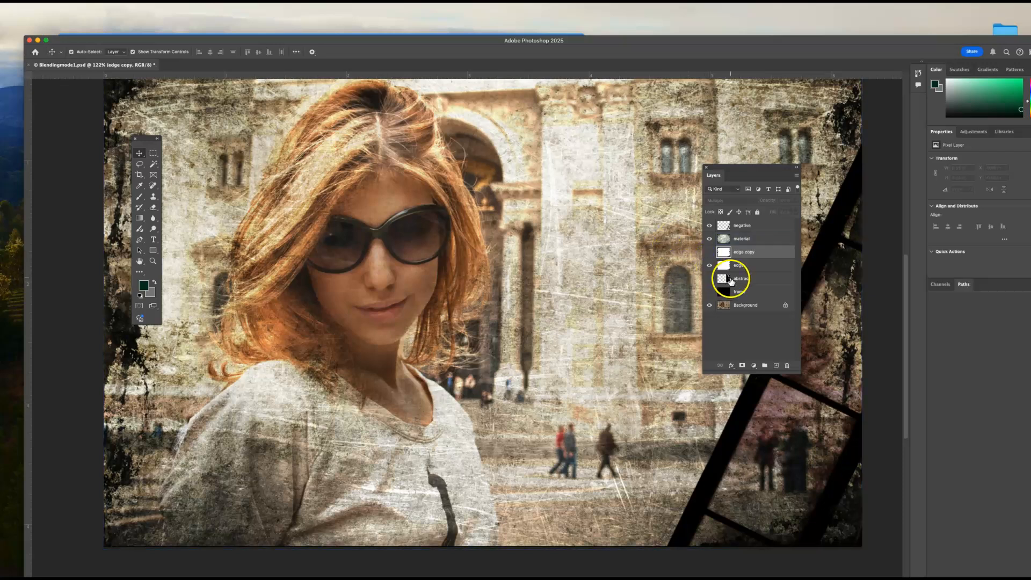
# - Show and select the abstract layer, and move the Layers panel away from its artwork
pyautogui.click(710, 278)
pyautogui.click(750, 279)
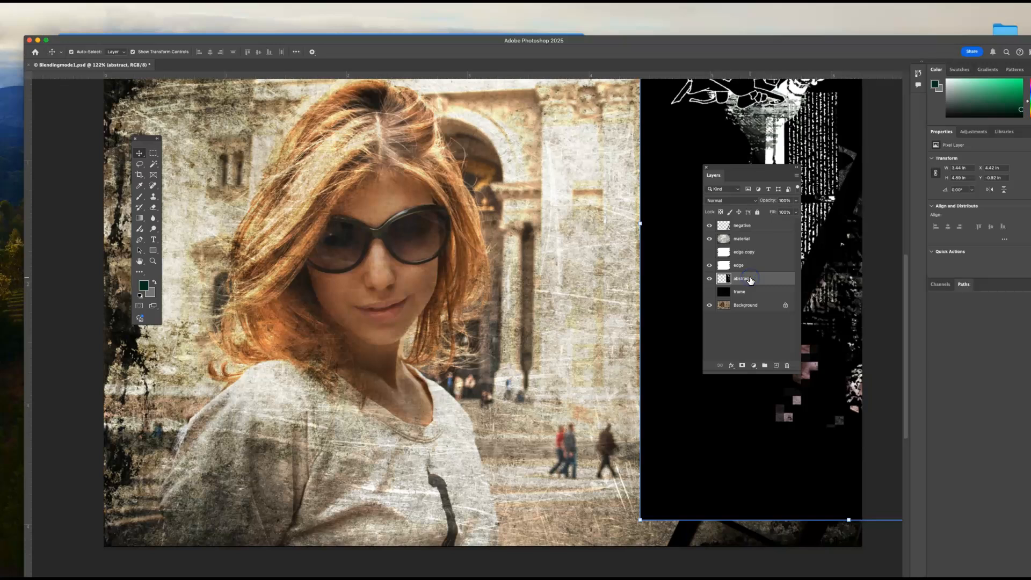
pyautogui.moveTo(761, 167); pyautogui.dragTo(574, 242)
pyautogui.click(798, 179)
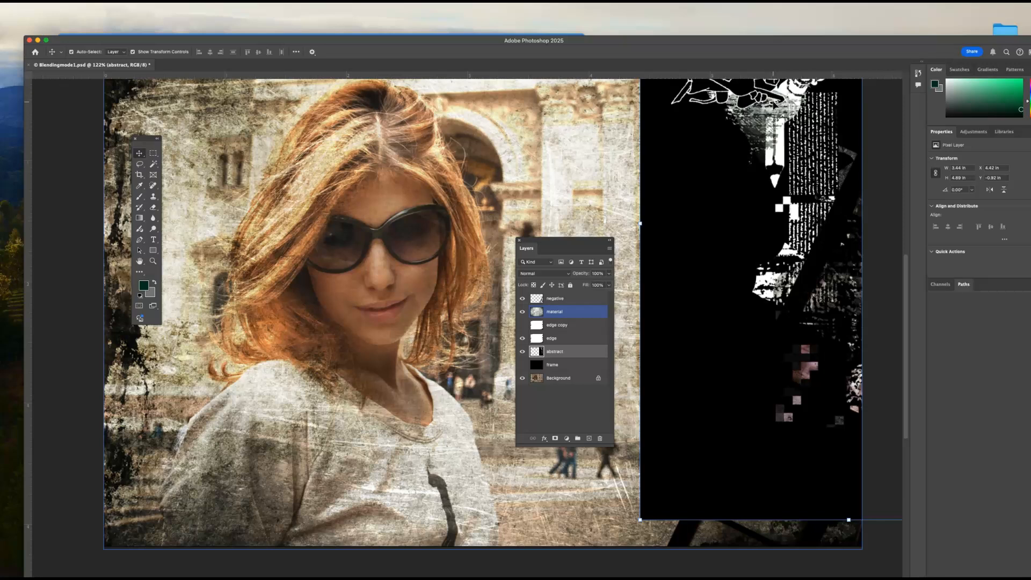
# - Set the blend mode of the abstract layer to Screen
pyautogui.click(557, 352)
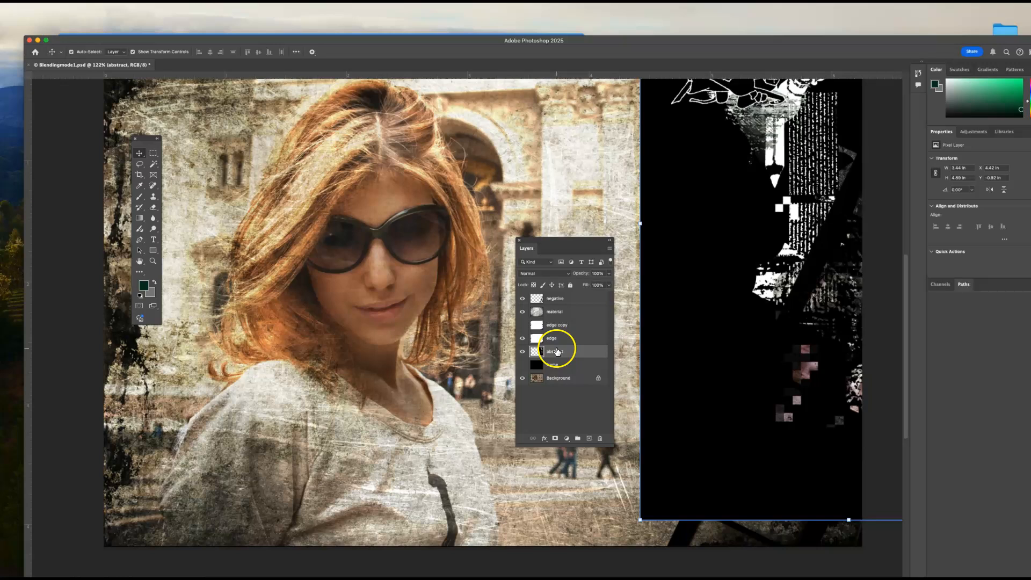
pyautogui.click(560, 274)
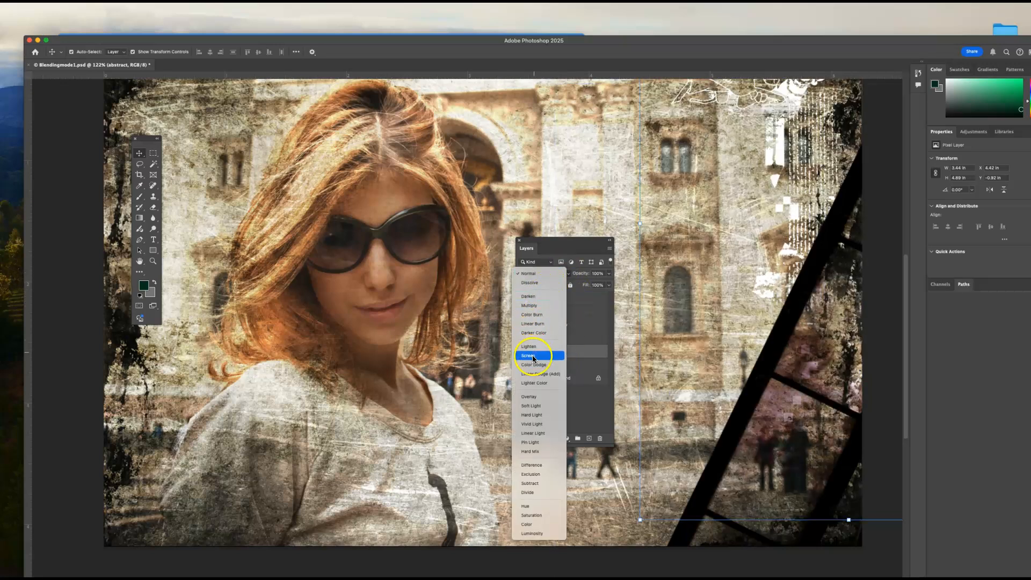
pyautogui.click(553, 355)
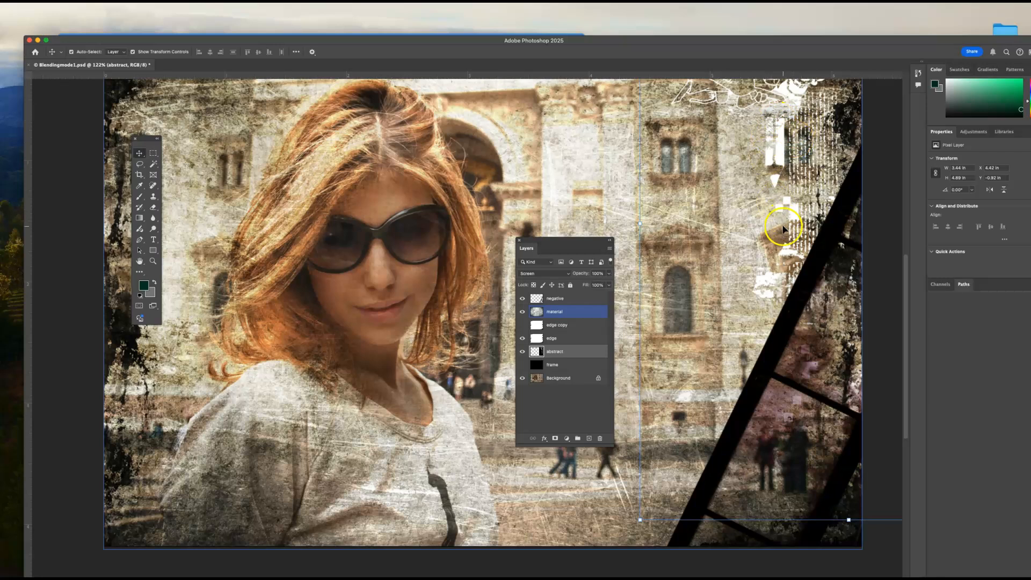
# - Delete the hidden edge copy layer
pyautogui.click(575, 299)
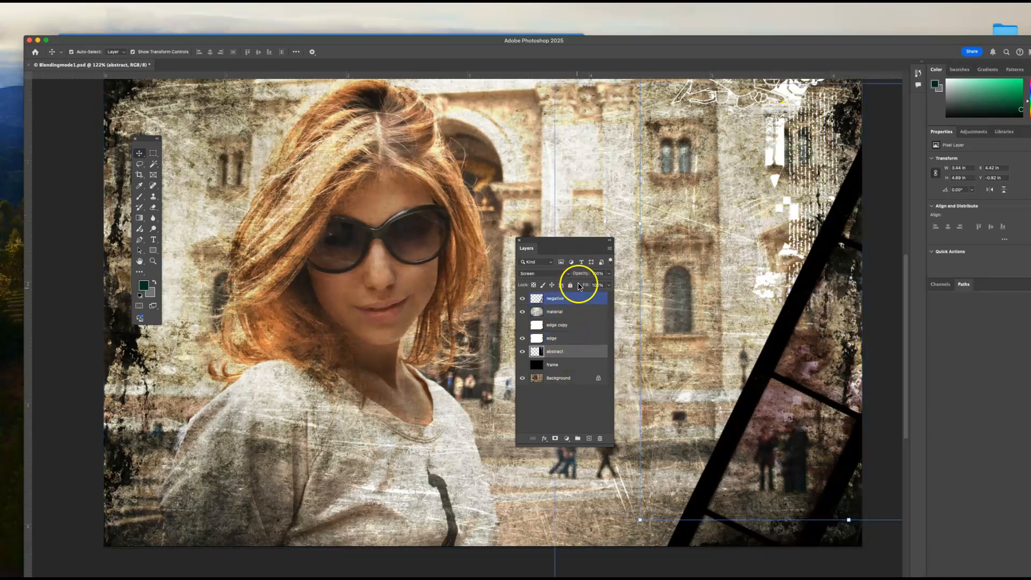
pyautogui.click(568, 326)
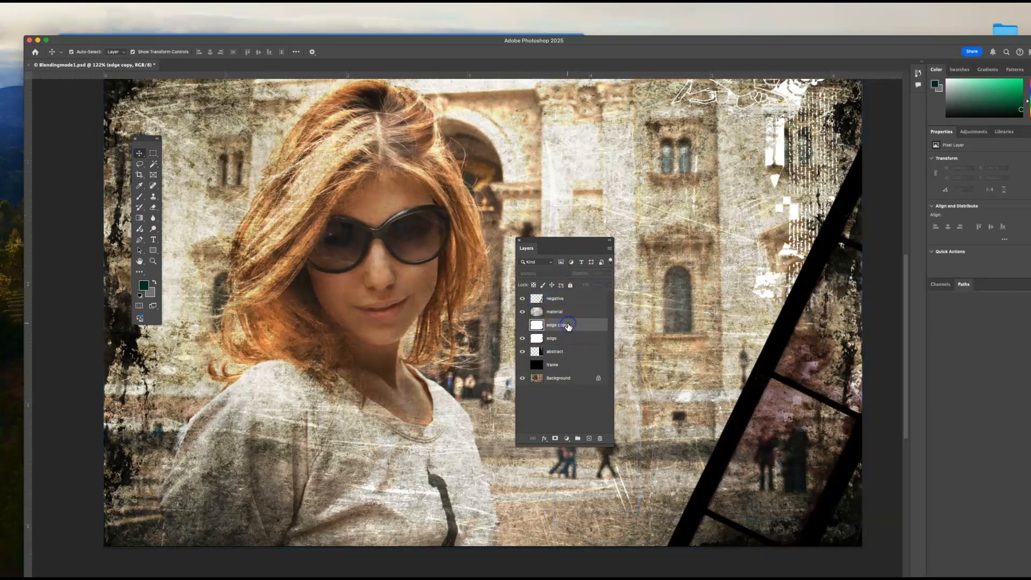
pyautogui.click(600, 438)
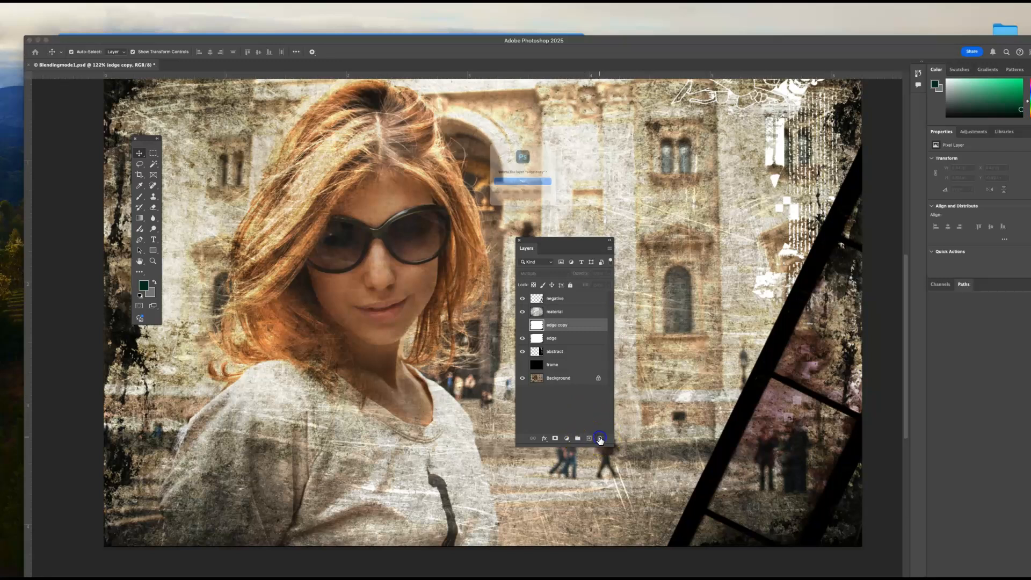
pyautogui.click(535, 184)
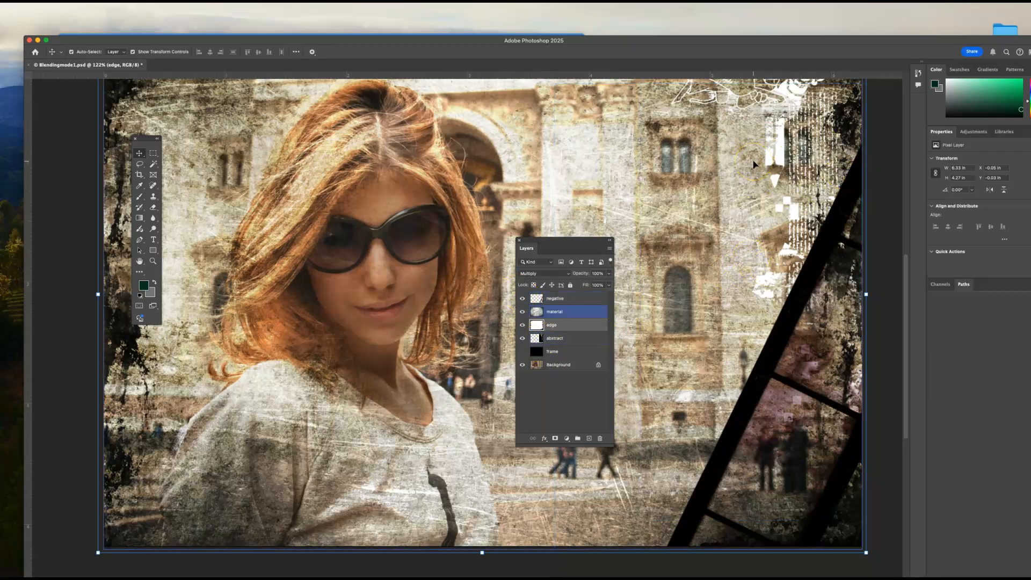
# - Show the frame layer and move it to the top of the layer stack, above the negative layer
pyautogui.click(522, 353)
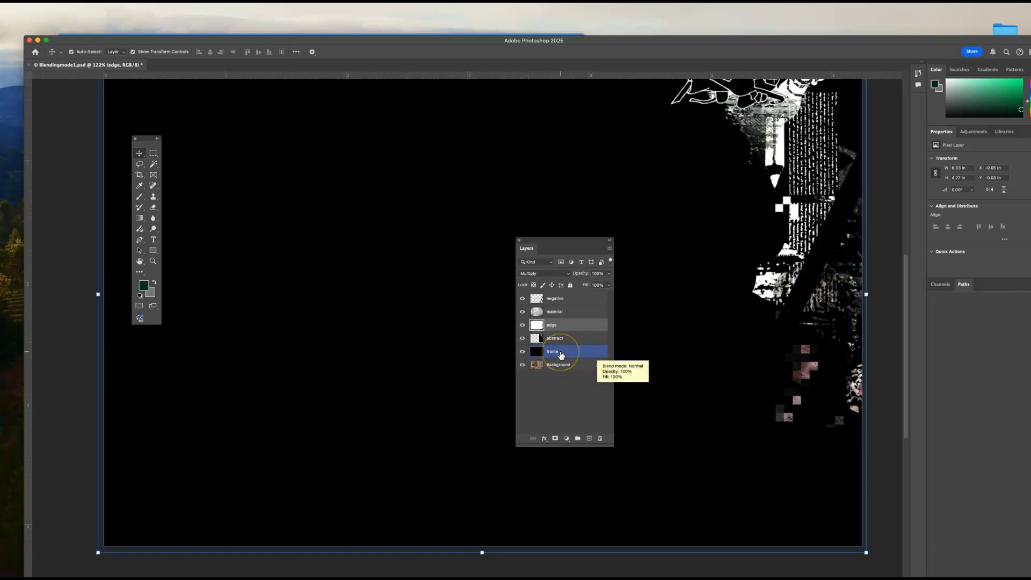
pyautogui.click(17, 412)
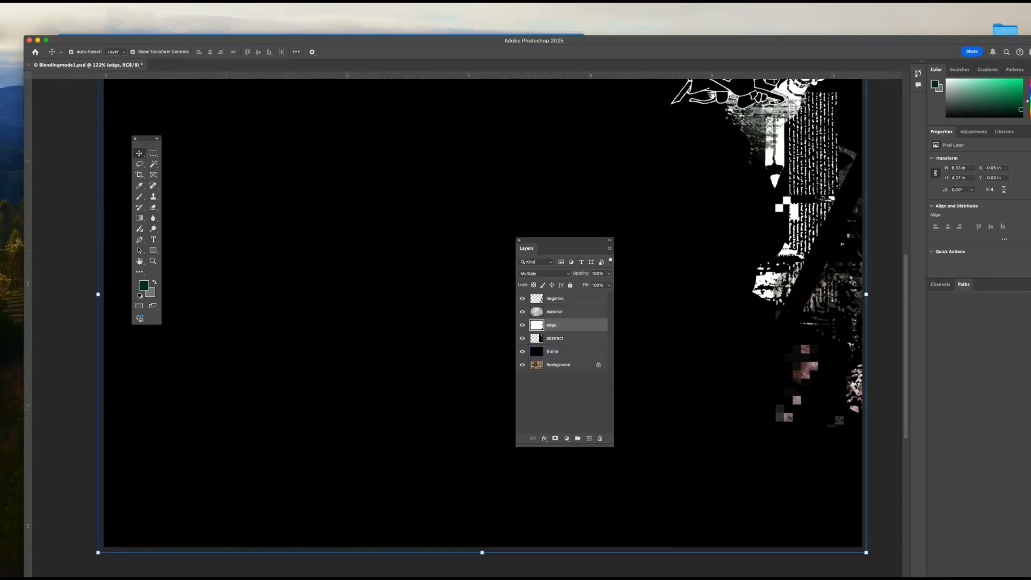
pyautogui.scroll(-3, 274, 400)
pyautogui.scroll(-1, 273, 400)
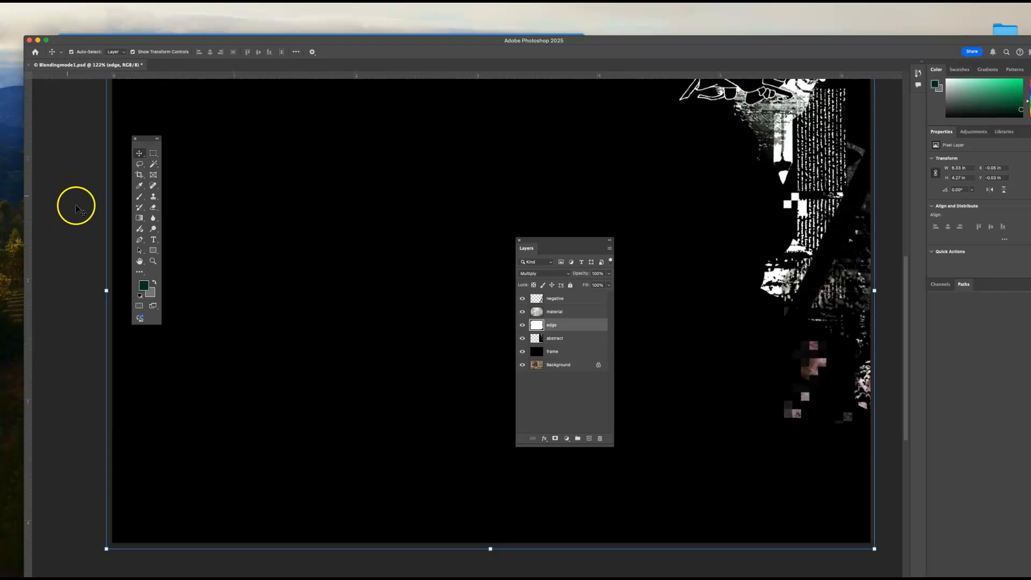
pyautogui.click(563, 351)
pyautogui.moveTo(563, 352); pyautogui.dragTo(564, 289)
pyautogui.click(575, 309)
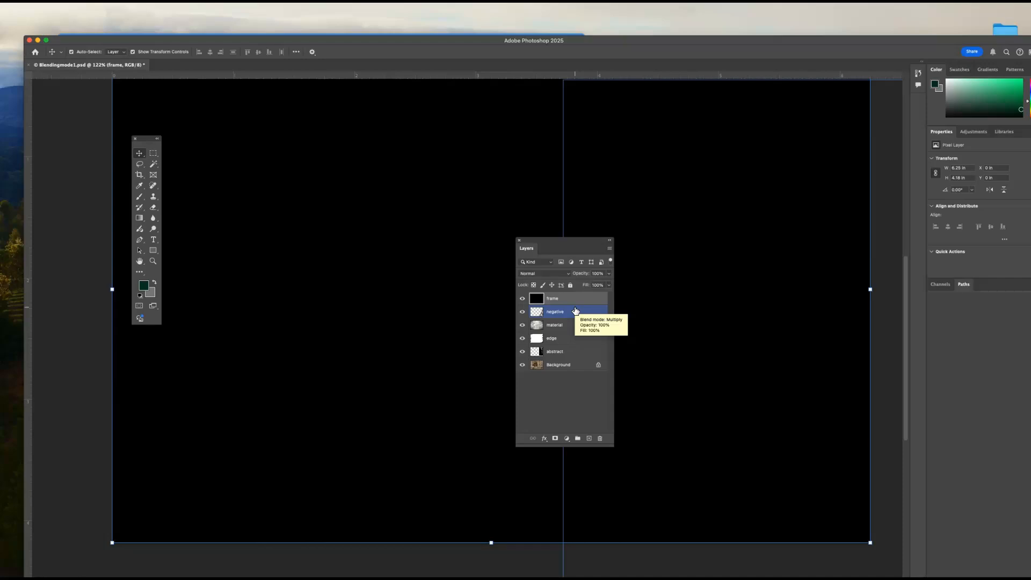
pyautogui.click(562, 304)
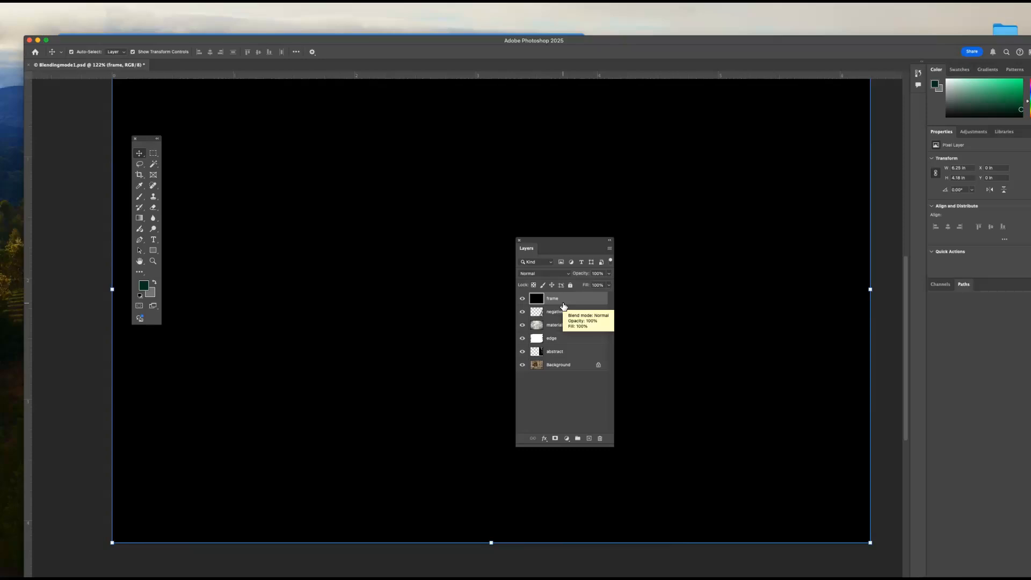
# - Add a Stroke effect to the frame layer and set the stroke colour to near-white, fdfbfb
pyautogui.doubleClick(536, 300)
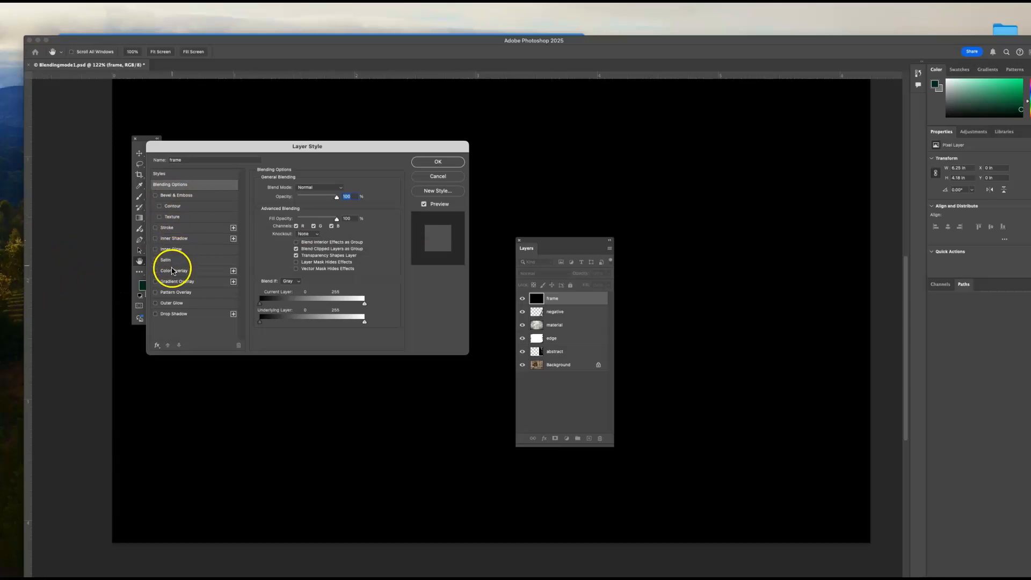
pyautogui.click(170, 229)
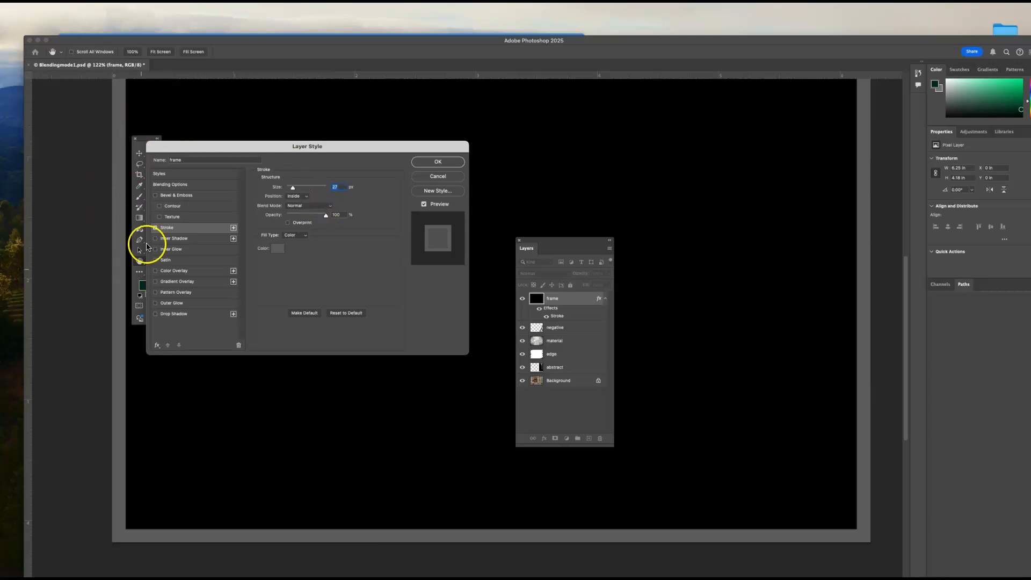
pyautogui.click(277, 250)
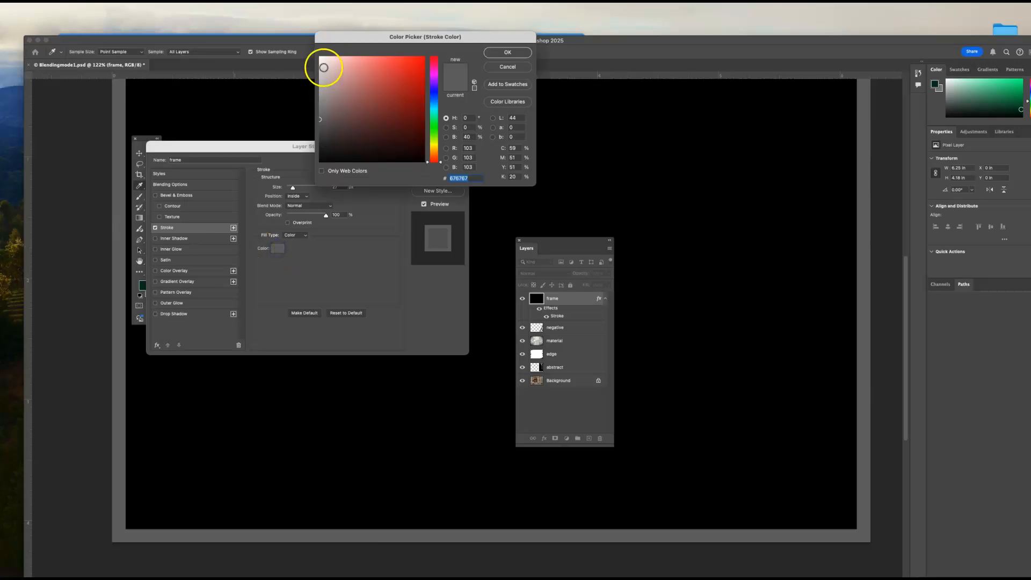
pyautogui.click(320, 57)
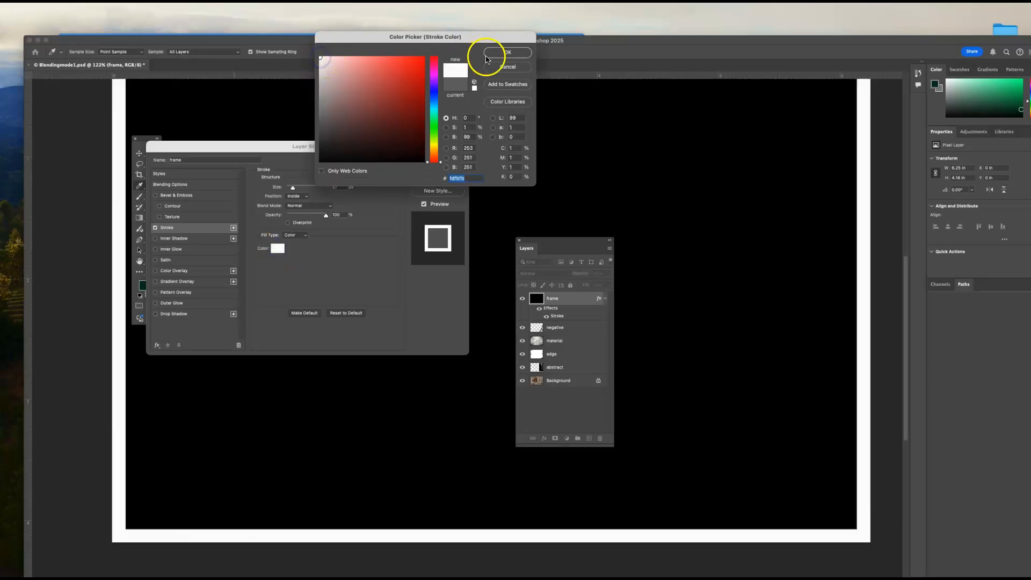
pyautogui.click(514, 52)
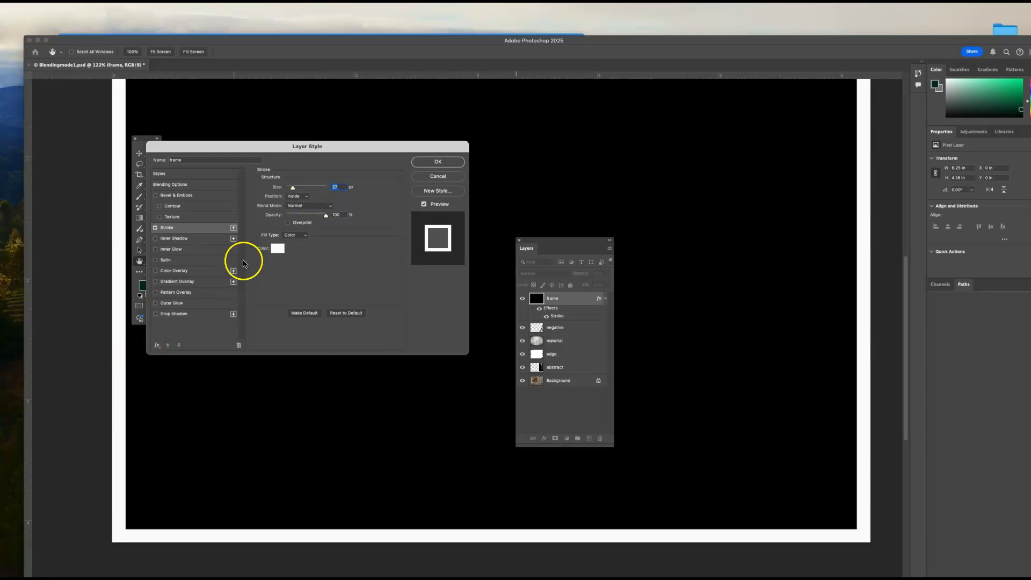
# - Try the Outside position for the frame layer's stroke, and return it to Inside
pyautogui.click(307, 196)
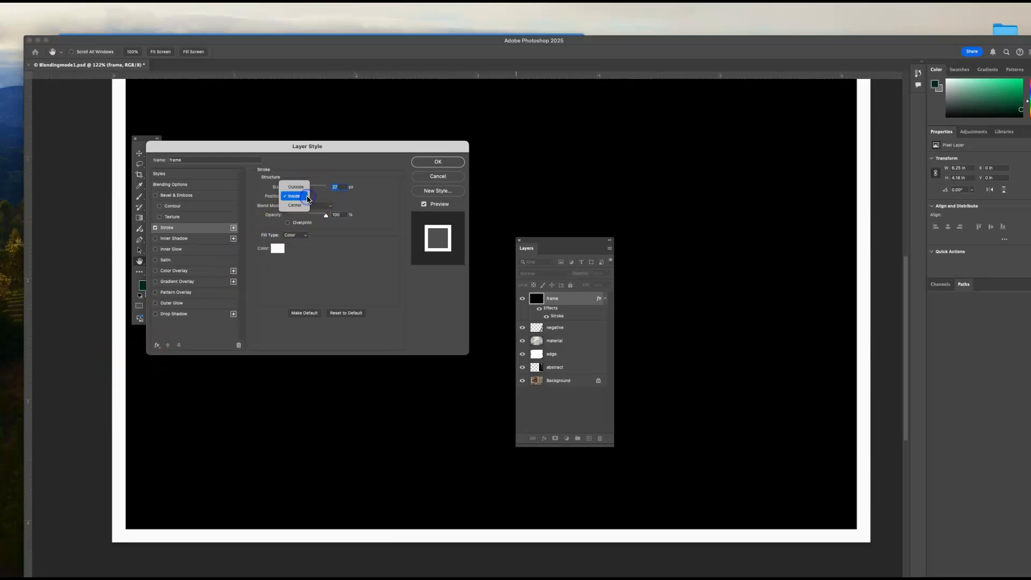
pyautogui.click(300, 187)
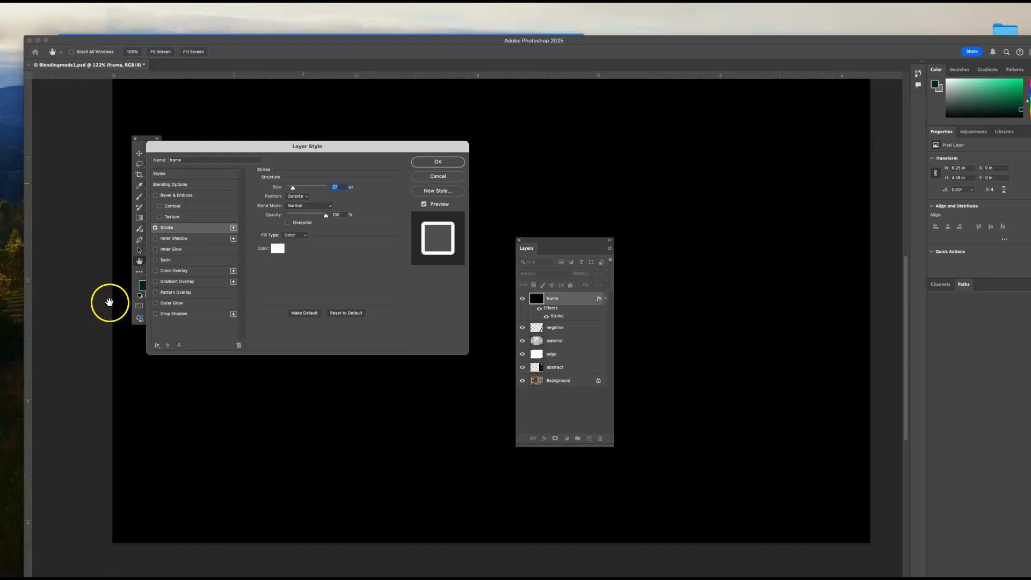
pyautogui.click(296, 198)
pyautogui.click(295, 205)
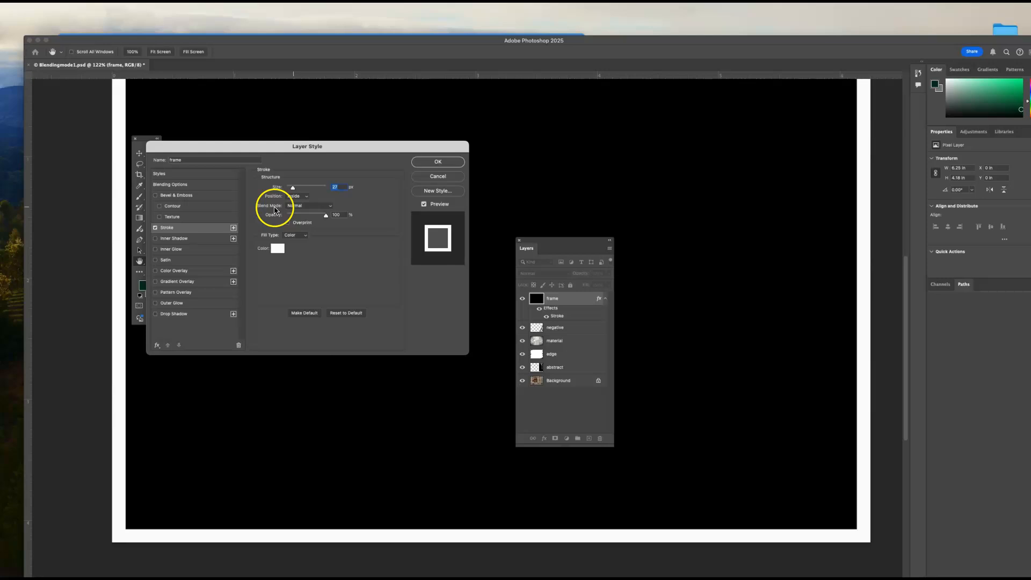
# - Try the Multiply blend mode on the frame layer's stroke, and return it to Normal
pyautogui.click(329, 206)
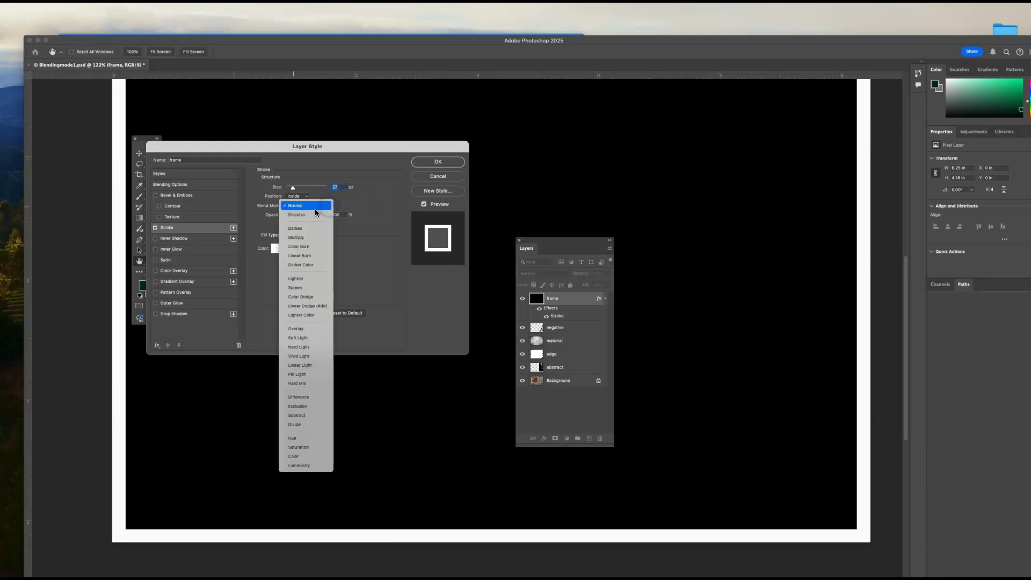
pyautogui.click(301, 238)
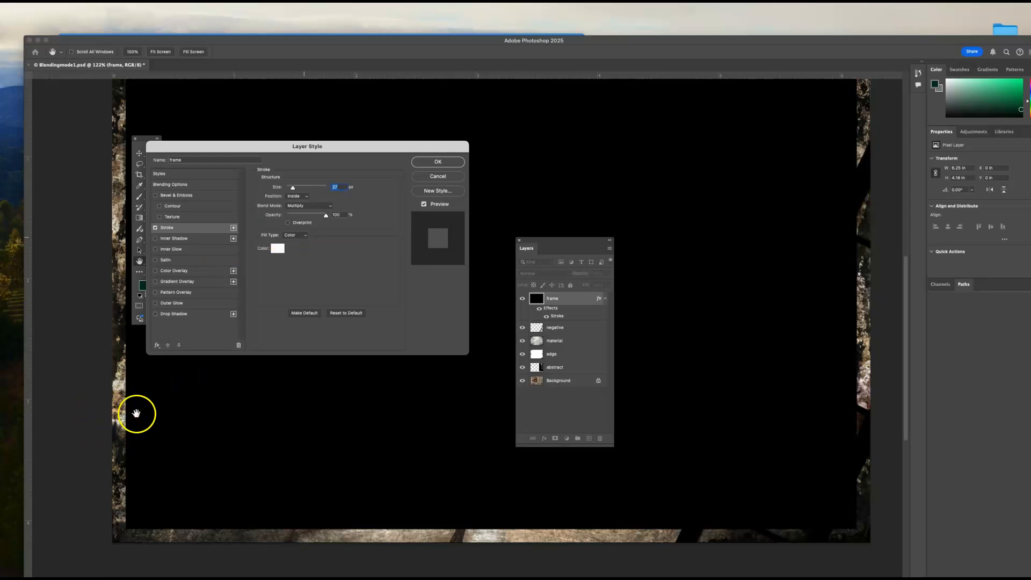
pyautogui.click(327, 205)
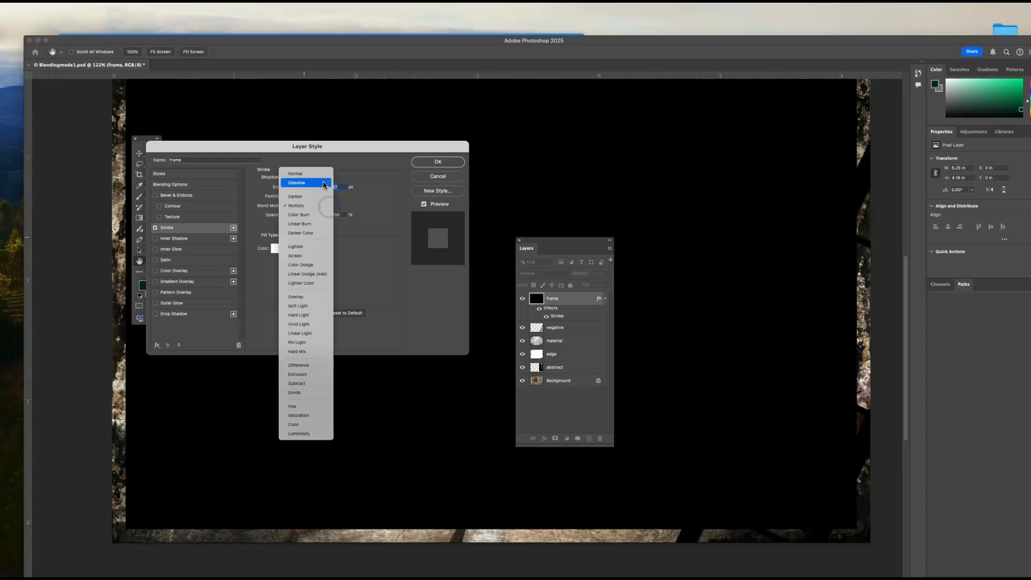
pyautogui.click(323, 176)
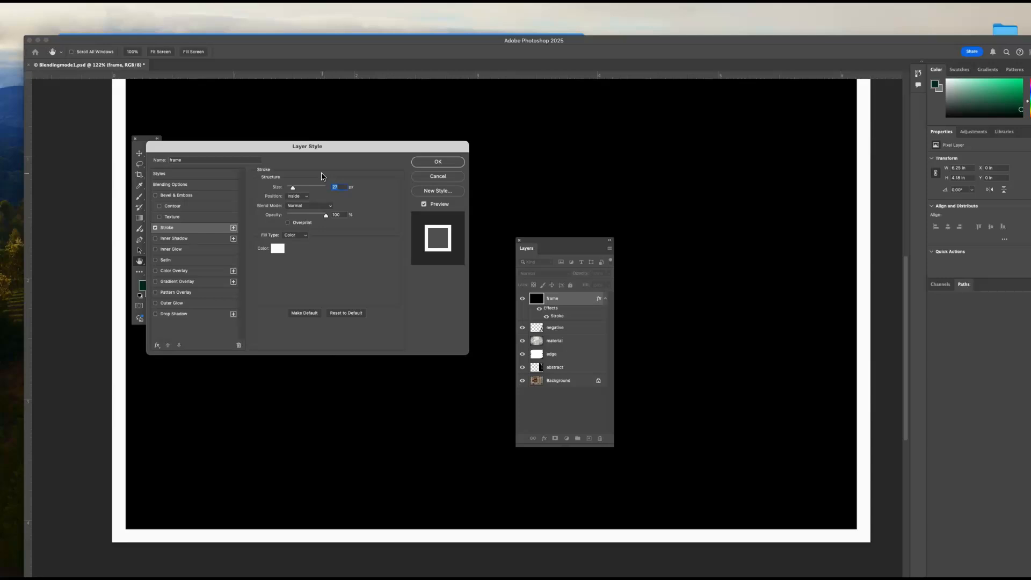
# - Apply the stroke layer style to the frame layer
pyautogui.click(131, 329)
pyautogui.click(591, 274)
pyautogui.click(448, 162)
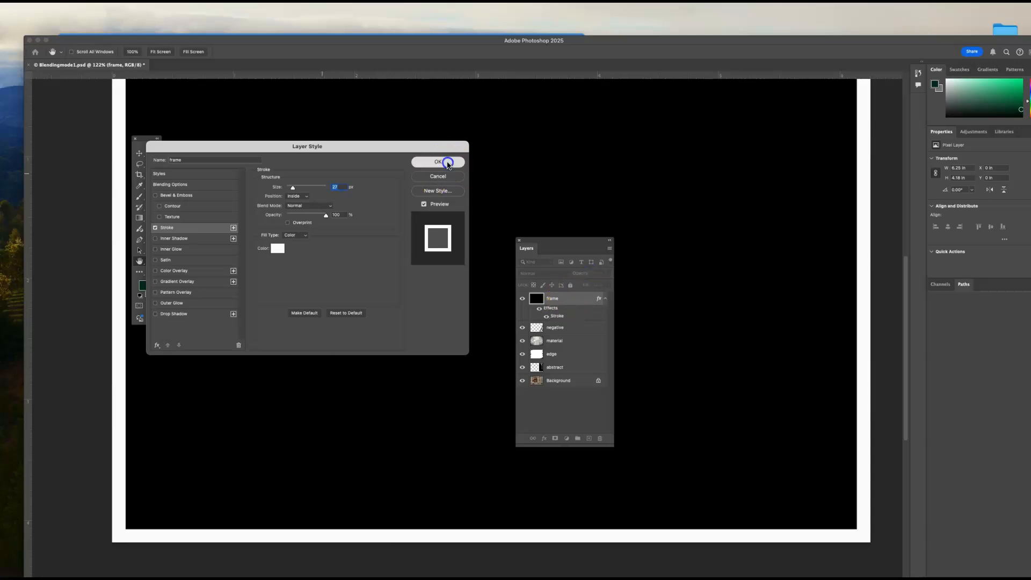
# - Try lowering the frame layer's overall opacity, and restore it to 100%
pyautogui.click(608, 275)
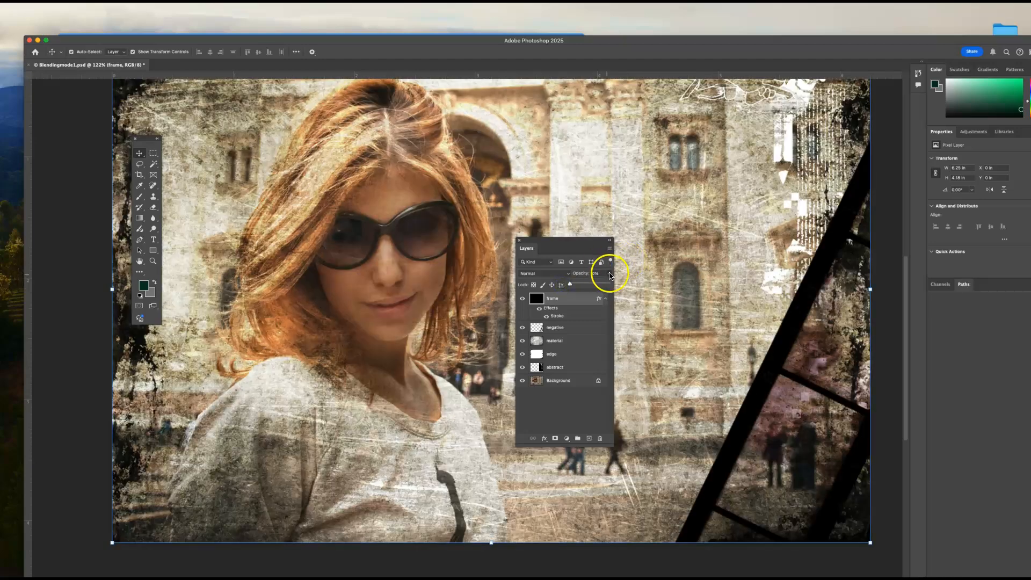
pyautogui.moveTo(571, 285); pyautogui.dragTo(600, 285)
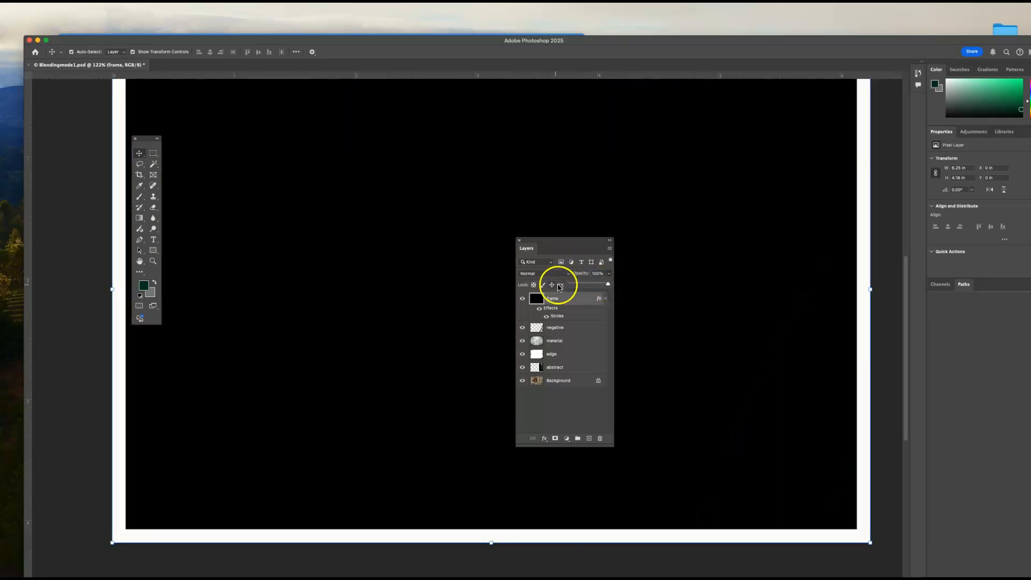
pyautogui.moveTo(609, 285); pyautogui.dragTo(608, 285)
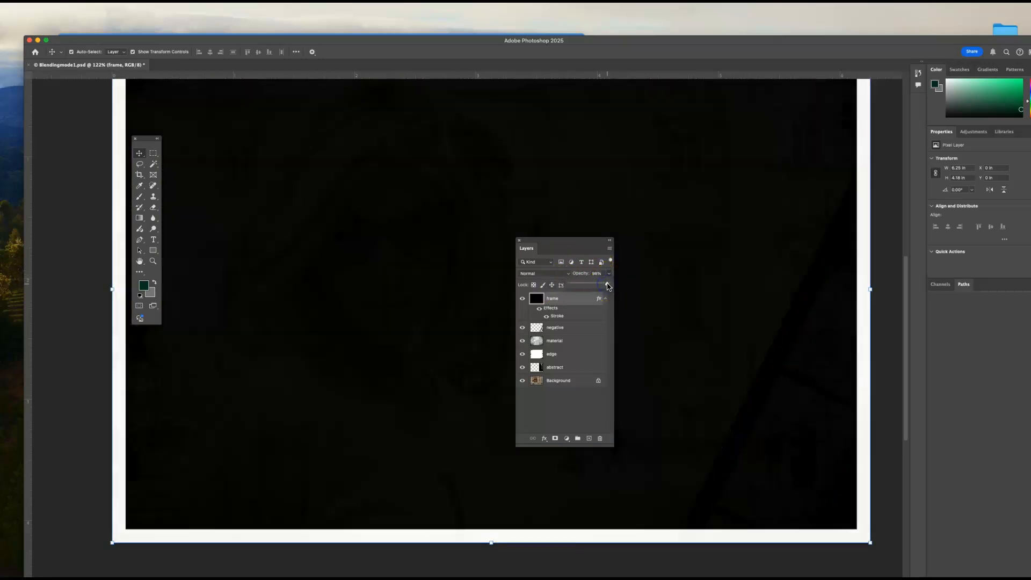
pyautogui.click(594, 272)
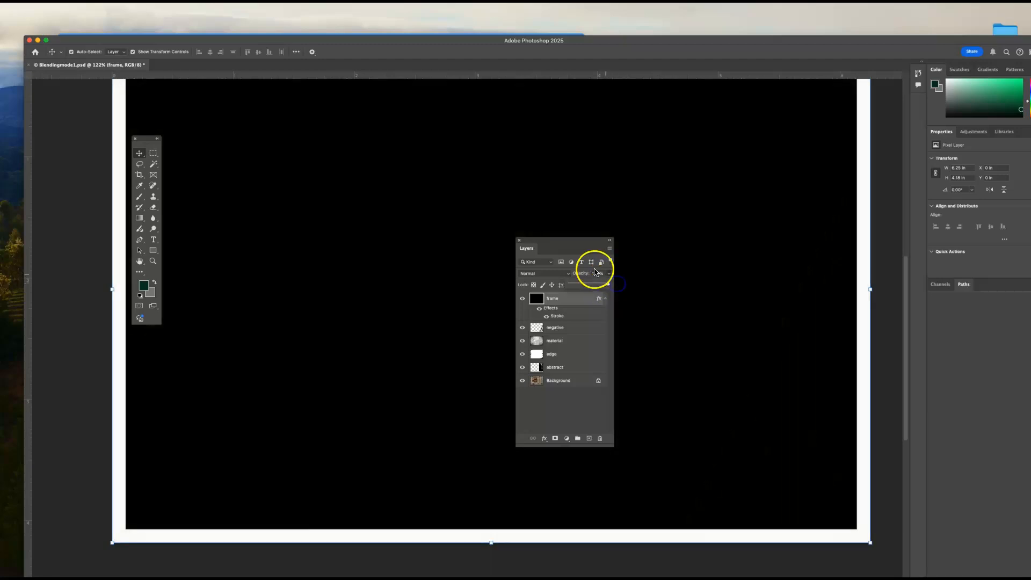
# - Set the frame layer's fill to 0% while leaving its overall opacity at 100%
pyautogui.click(632, 294)
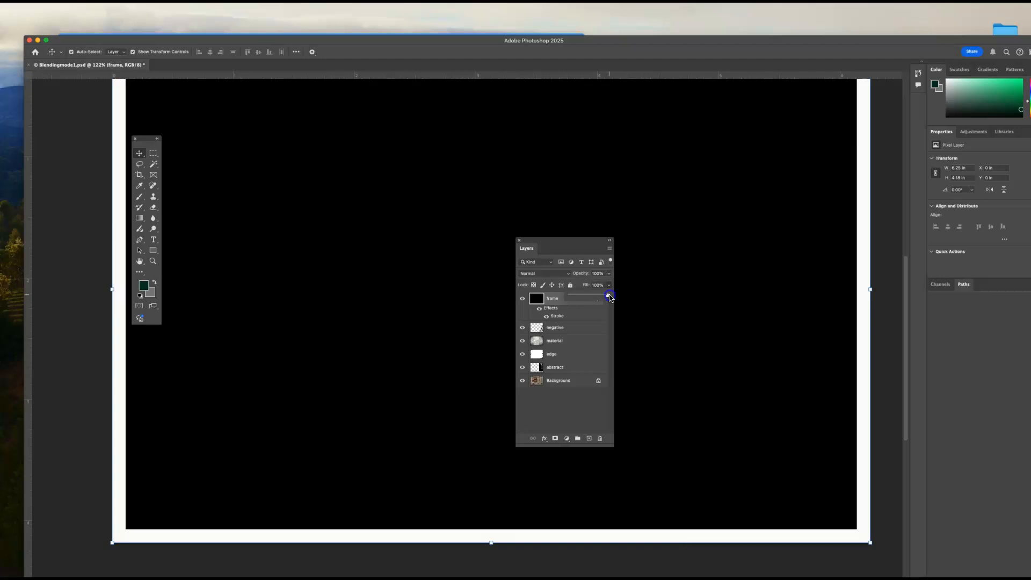
pyautogui.moveTo(571, 298); pyautogui.dragTo(569, 298)
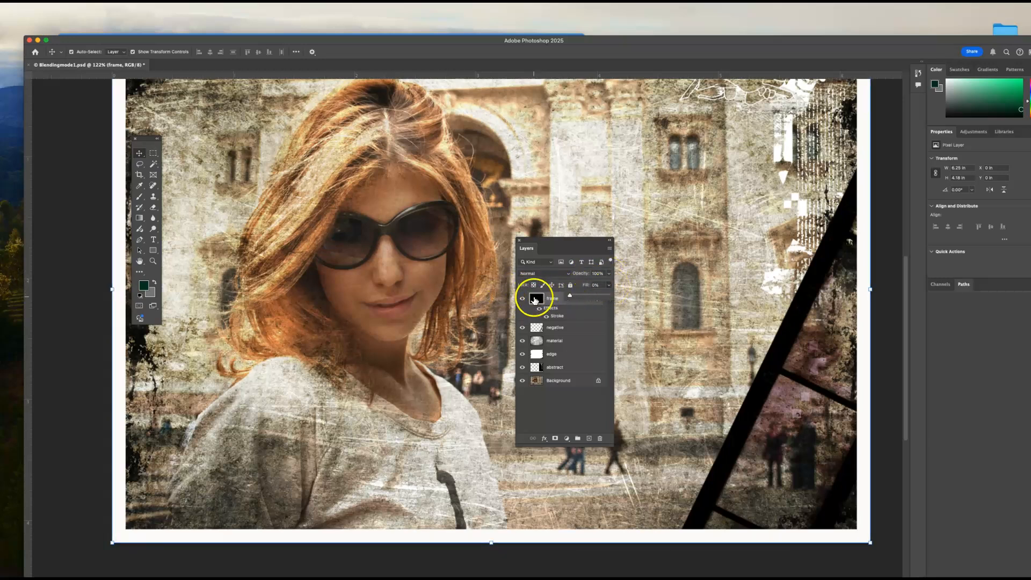
pyautogui.moveTo(569, 296); pyautogui.dragTo(572, 300)
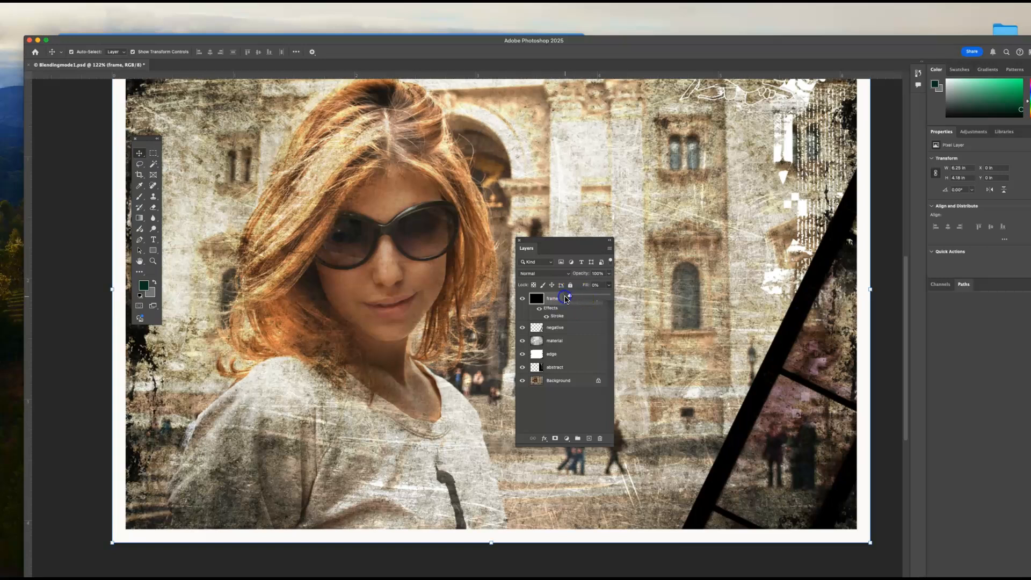
# - Reopen the frame layer's stroke settings and bring up the colour picker for the solid stroke colour
pyautogui.doubleClick(534, 295)
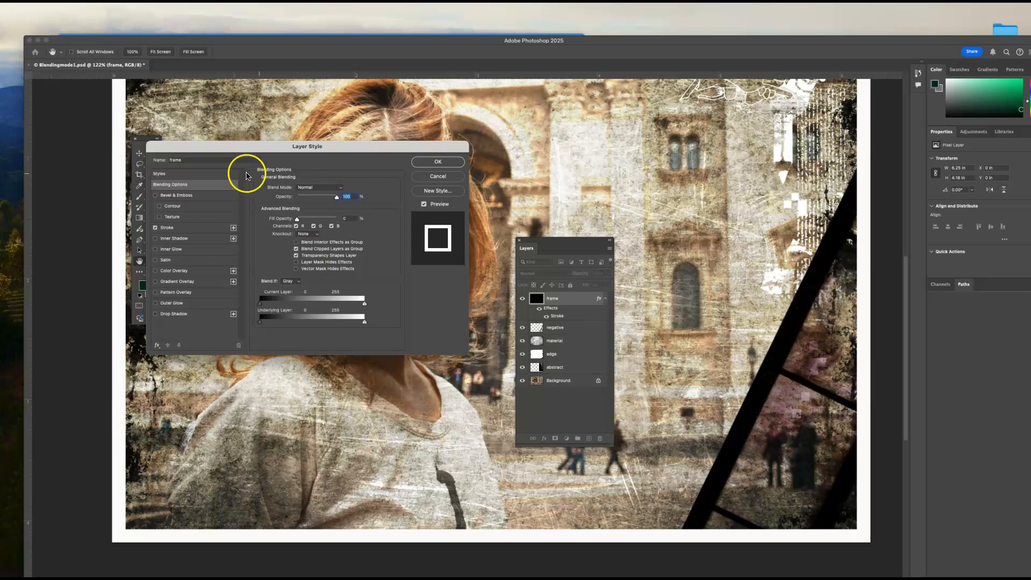
pyautogui.click(170, 229)
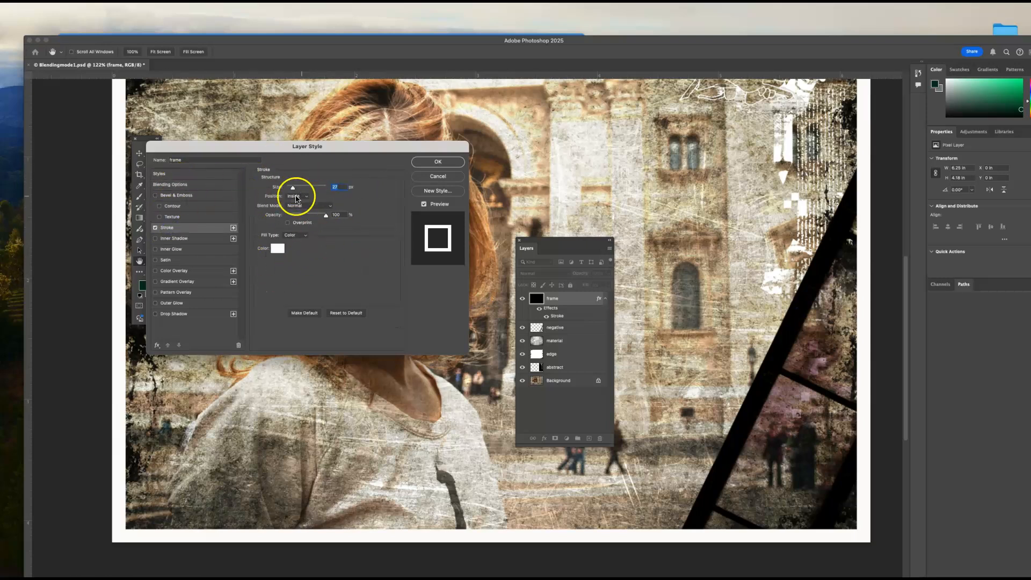
pyautogui.click(304, 236)
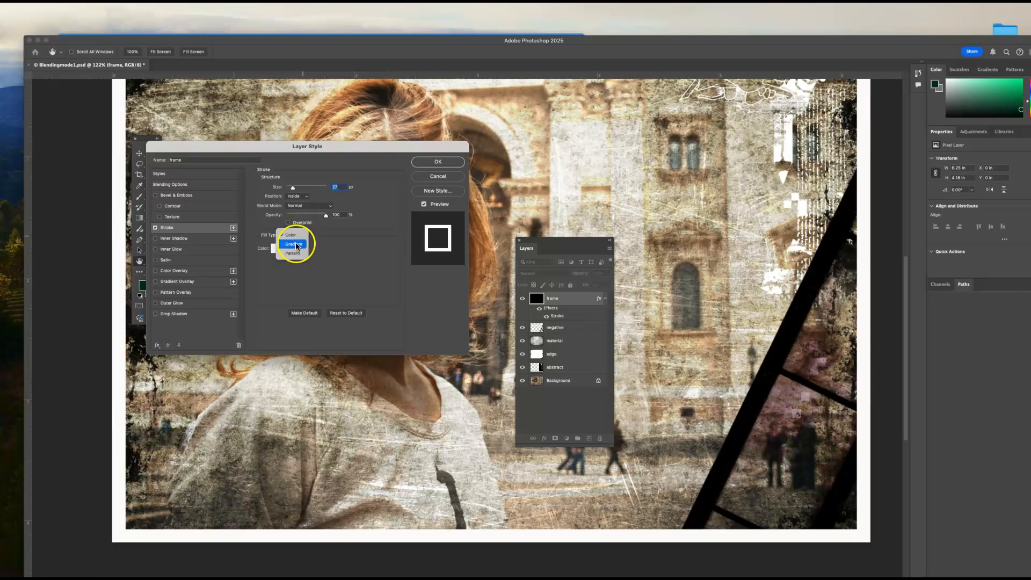
pyautogui.click(265, 281)
pyautogui.click(277, 249)
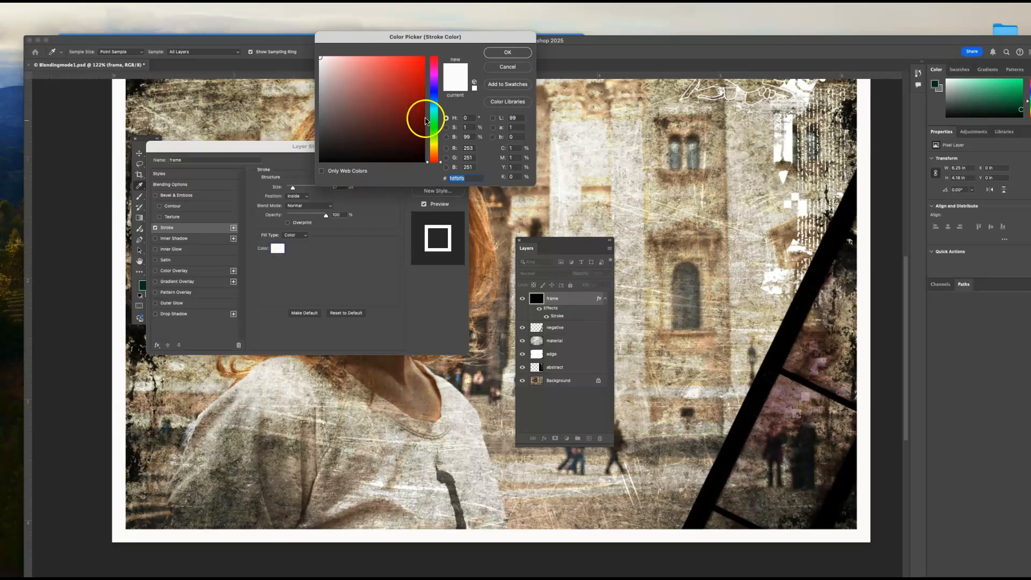
# - Try a pale grey-beige and an orange sampled from the artwork as the frame's stroke colour
pyautogui.click(665, 173)
pyautogui.moveTo(681, 156)
pyautogui.mouseDown()
pyautogui.moveTo(623, 136)
pyautogui.moveTo(599, 153)
pyautogui.mouseUp()
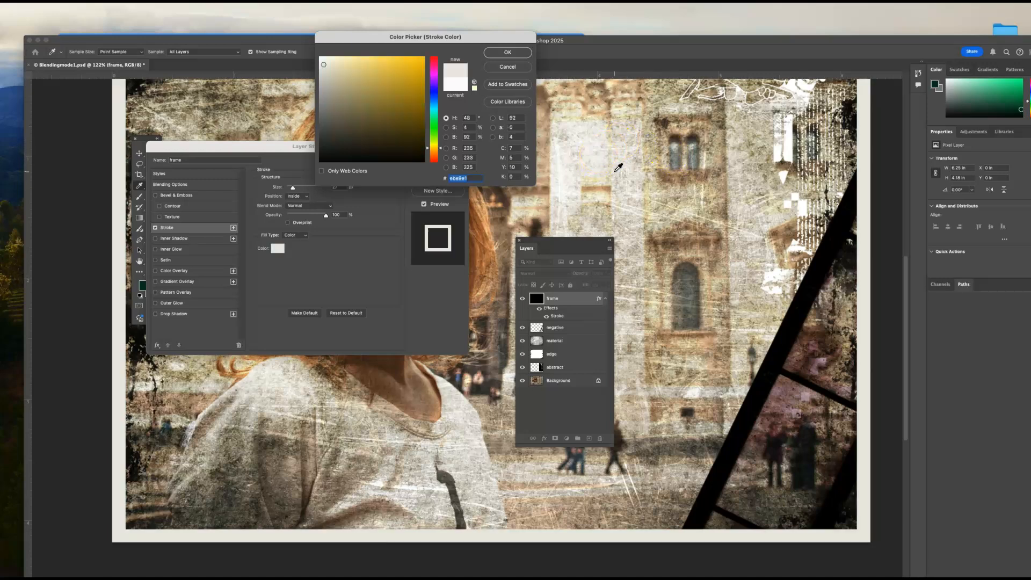
pyautogui.moveTo(487, 220); pyautogui.dragTo(489, 221)
pyautogui.click(513, 201)
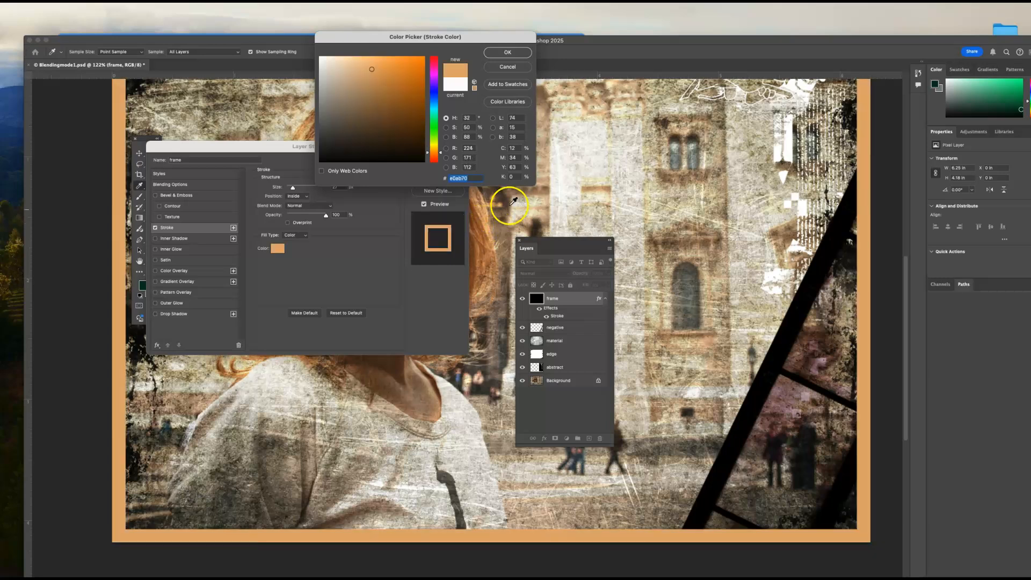
# - Sample a light tone from the building for the frame's stroke, adjust it to pale cream, and apply the style
pyautogui.moveTo(547, 201); pyautogui.dragTo(538, 203)
pyautogui.moveTo(549, 78); pyautogui.dragTo(521, 56)
pyautogui.moveTo(572, 150)
pyautogui.mouseDown()
pyautogui.moveTo(562, 168)
pyautogui.moveTo(572, 171)
pyautogui.mouseUp()
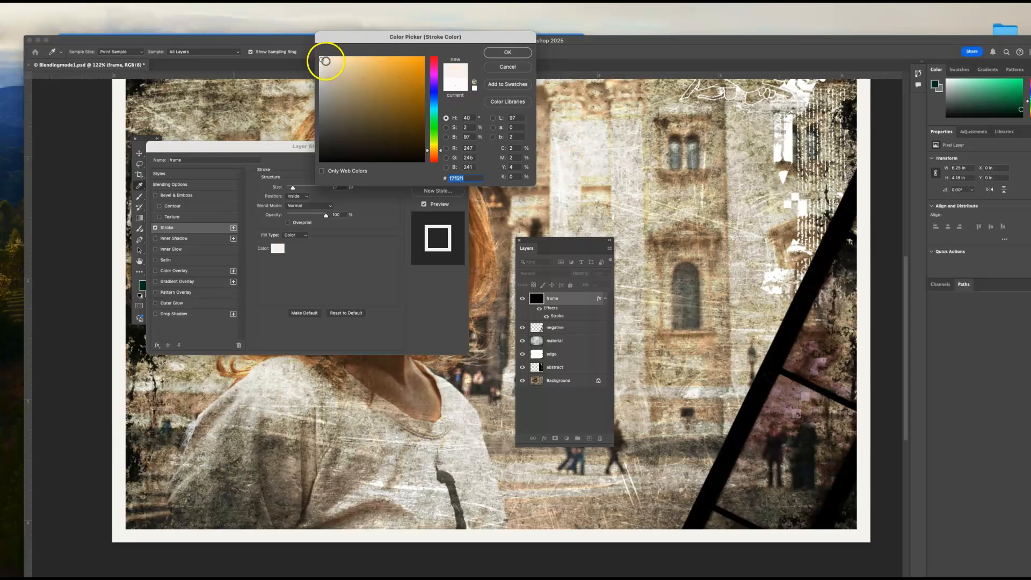
pyautogui.click(327, 60)
pyautogui.click(522, 54)
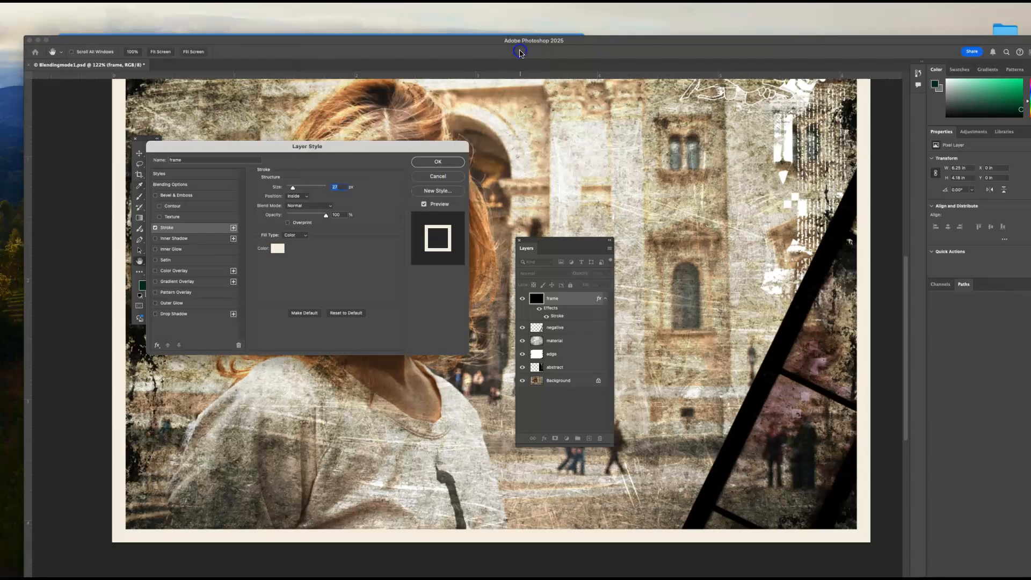
pyautogui.click(446, 161)
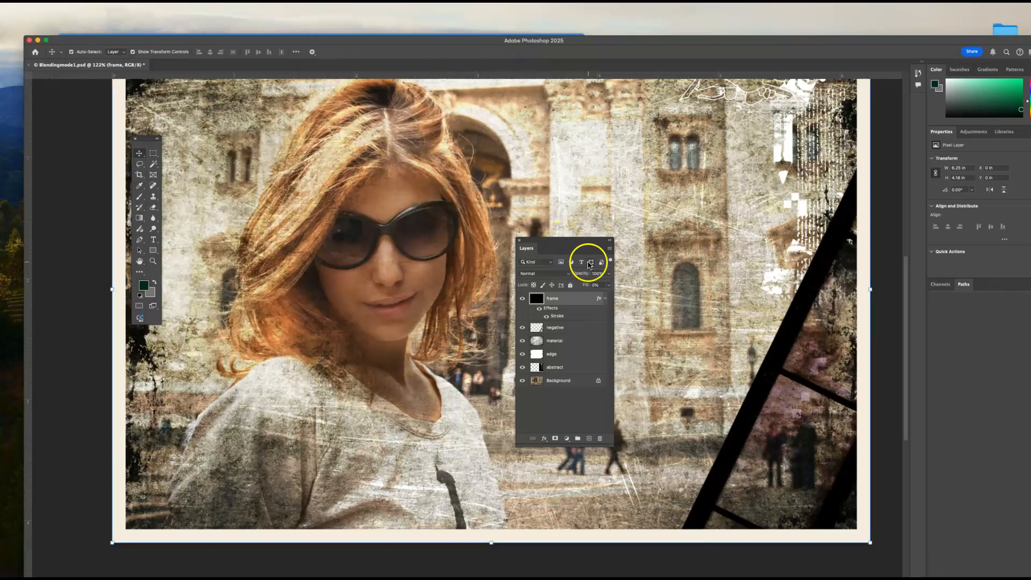
# - Dock the floating Layers panel beside the Color and Properties panels, clear of the artwork
pyautogui.moveTo(555, 241); pyautogui.dragTo(926, 299)
pyautogui.scroll(3, 586, 294)
pyautogui.scroll(-4, 586, 294)
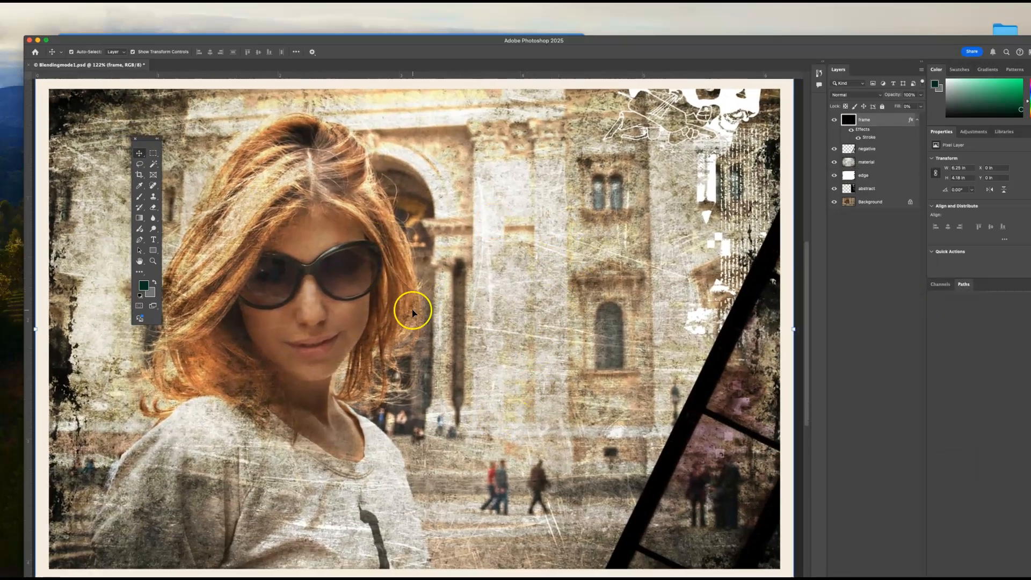
pyautogui.click(861, 98)
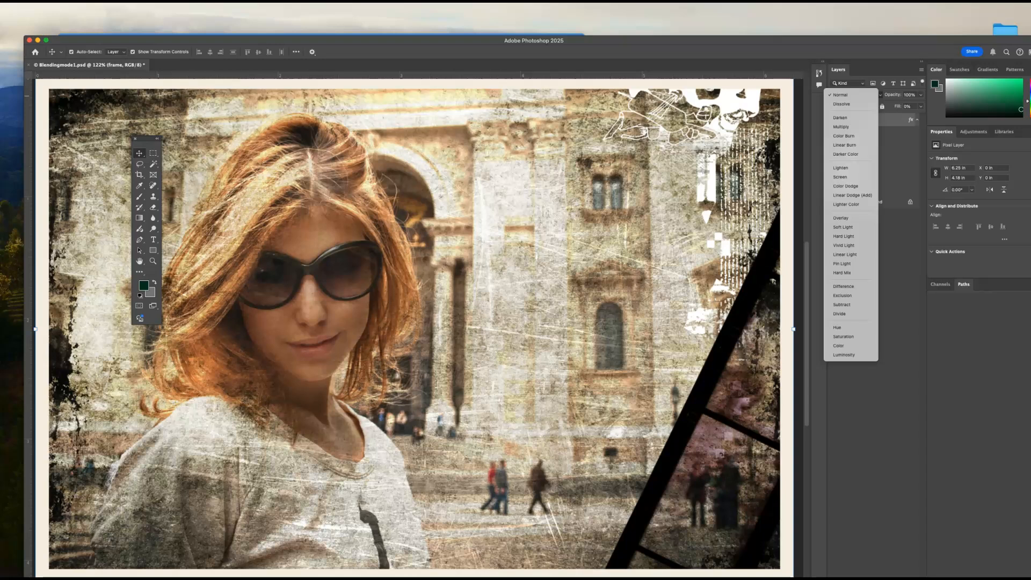
pyautogui.press('Escape')
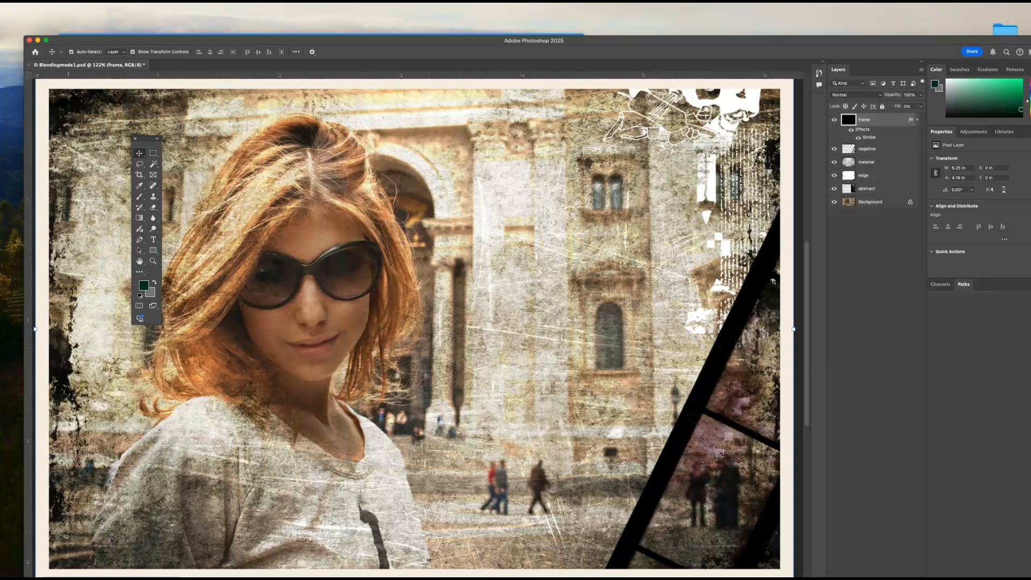
# - Save the document under the new name Blending.psd in Photoshop format, in the blending mode rough draft folder
pyautogui.click(75, 2)
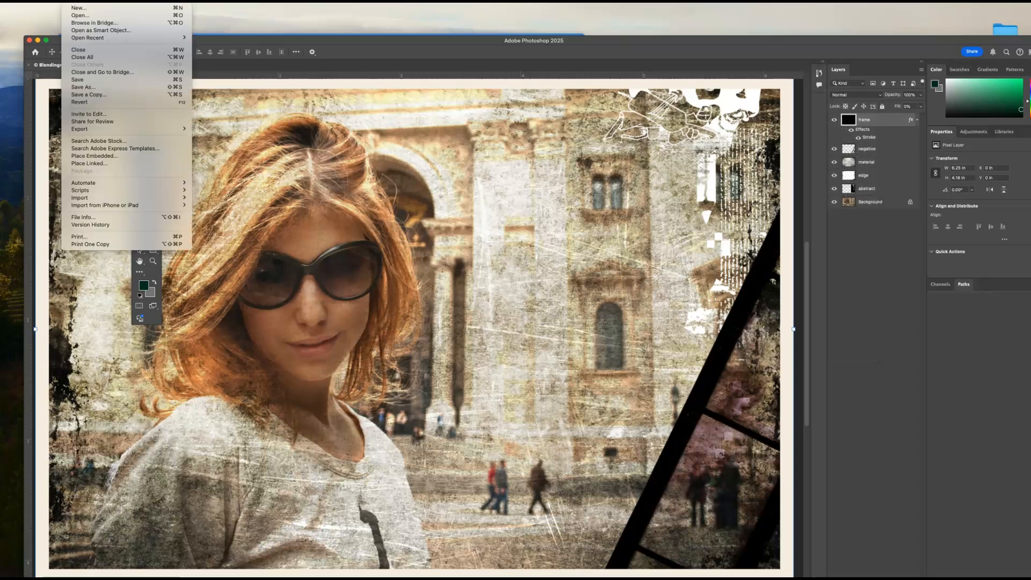
pyautogui.click(80, 88)
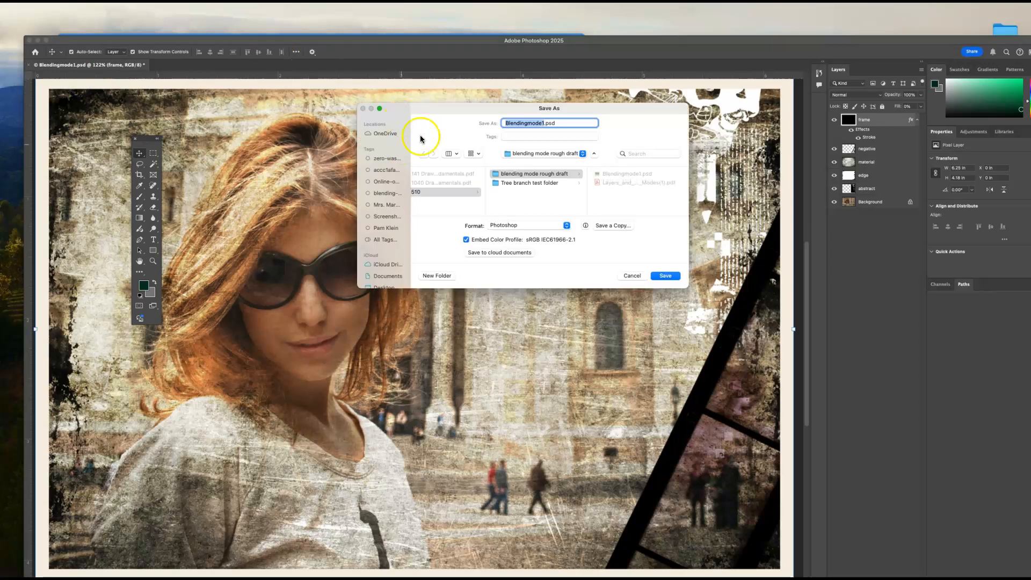
pyautogui.write('Blending')
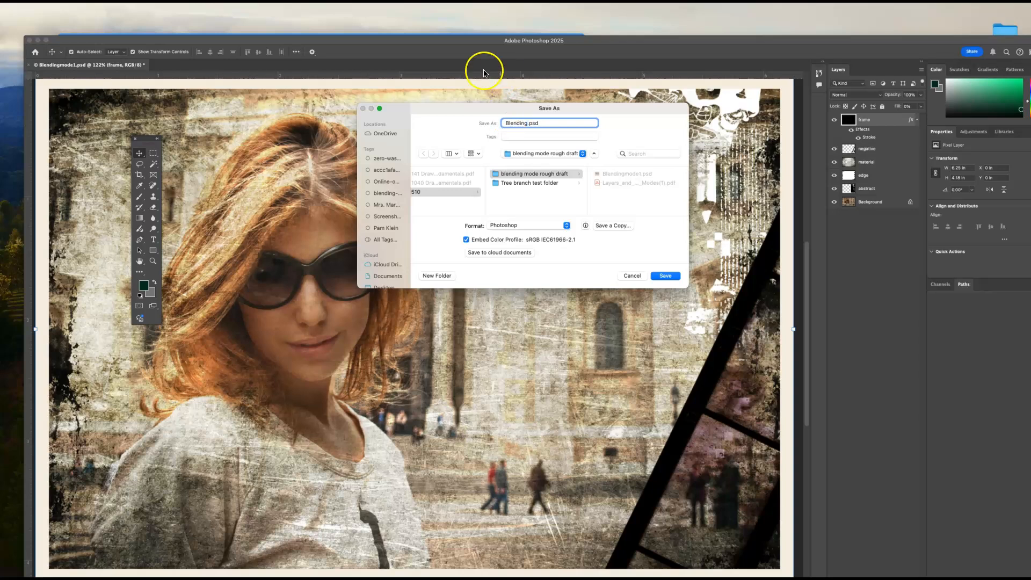
pyautogui.click(665, 276)
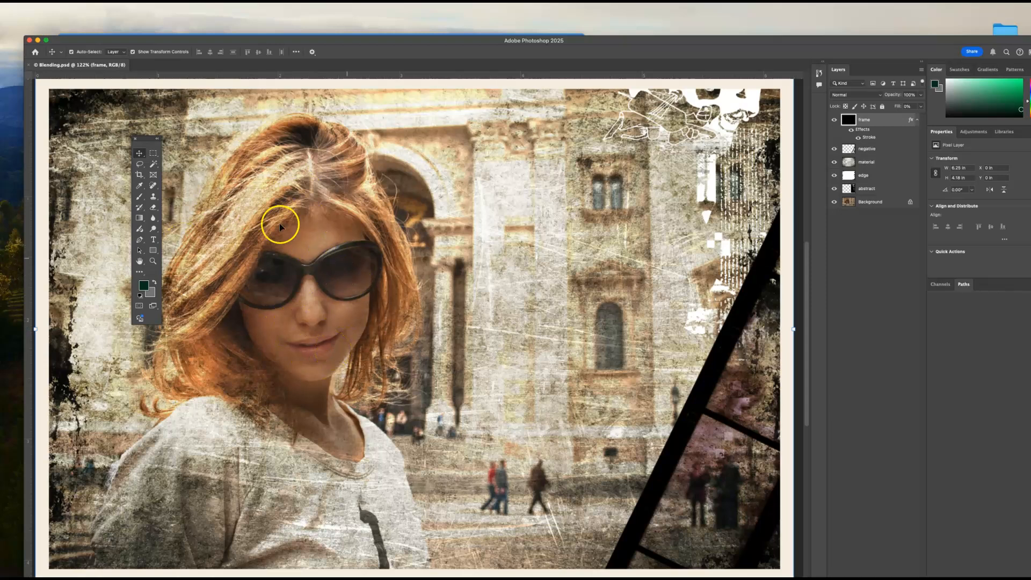
# - Save another version as Blending.pdf in Photoshop PDF format in the same folder, continuing to the PDF settings
pyautogui.click(76, 2)
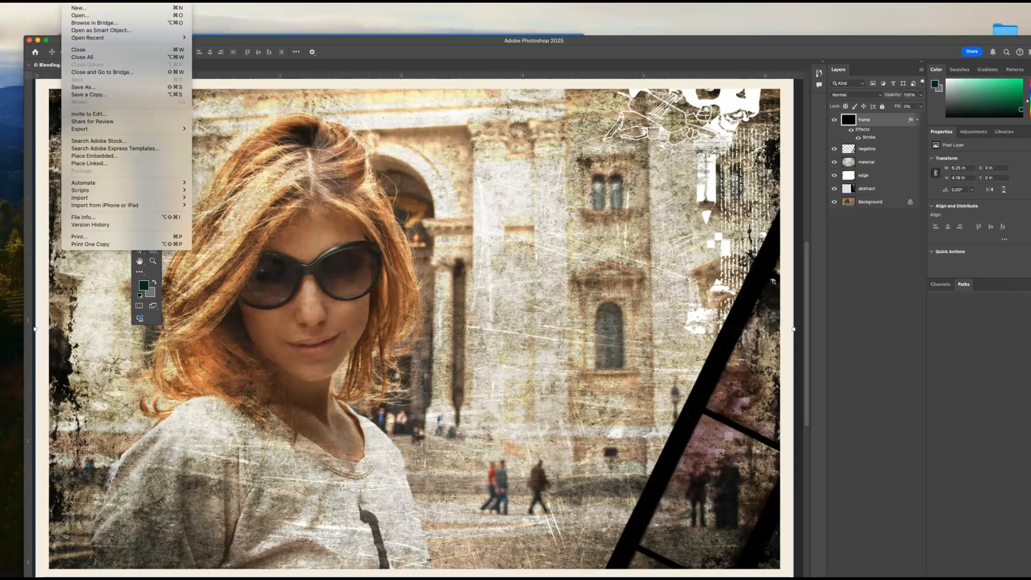
pyautogui.click(80, 90)
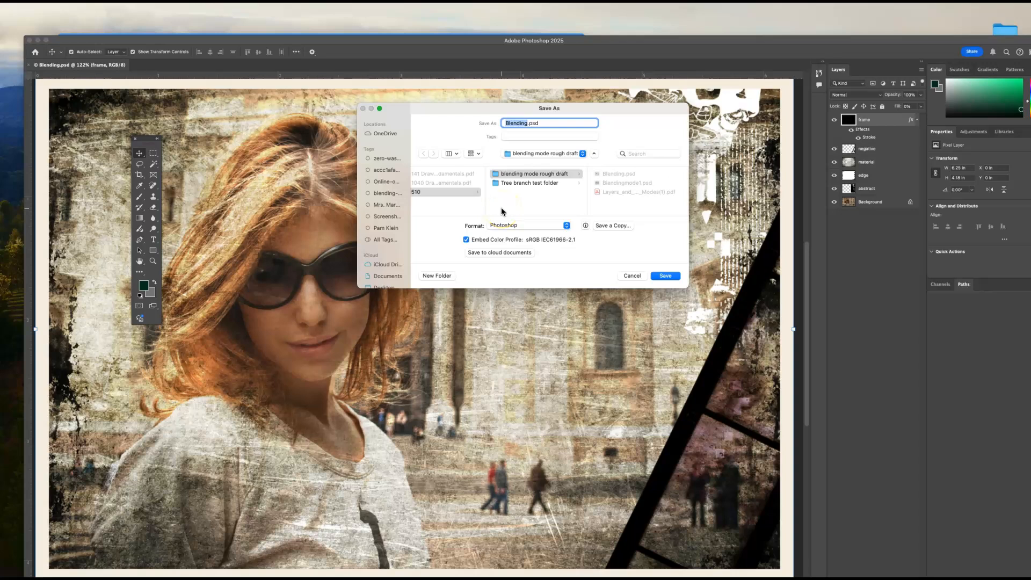
pyautogui.click(528, 225)
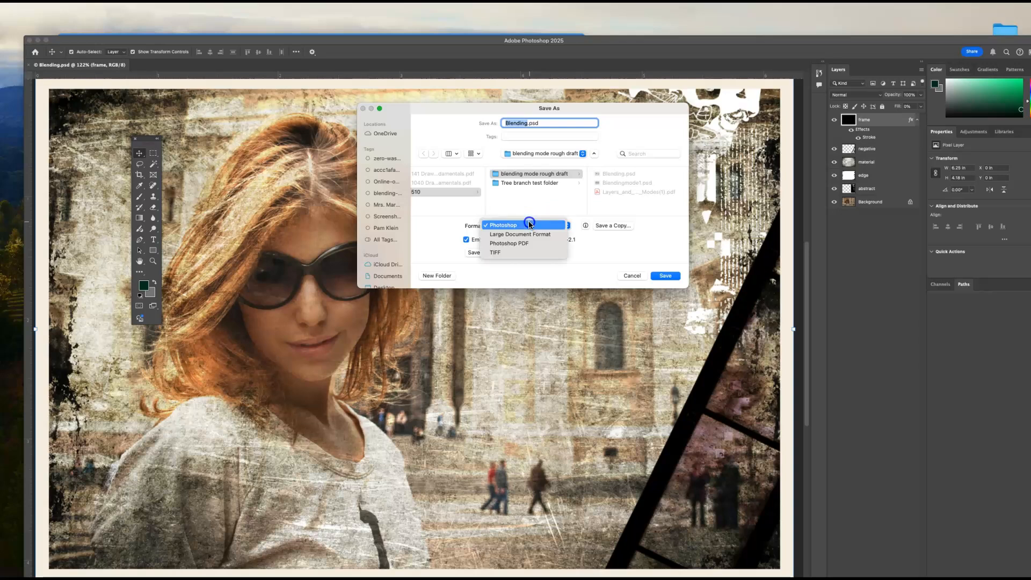
pyautogui.click(530, 247)
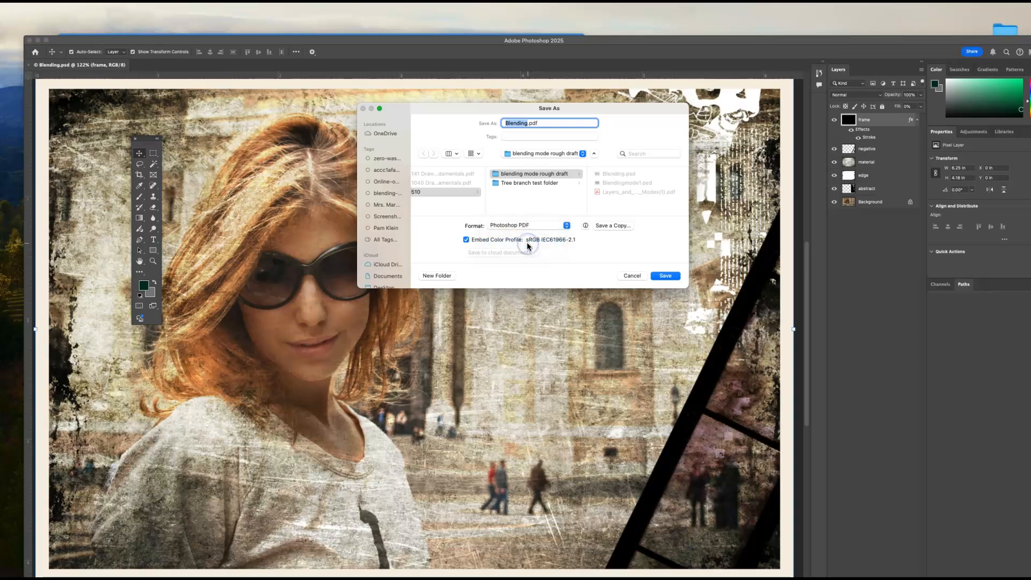
pyautogui.click(534, 122)
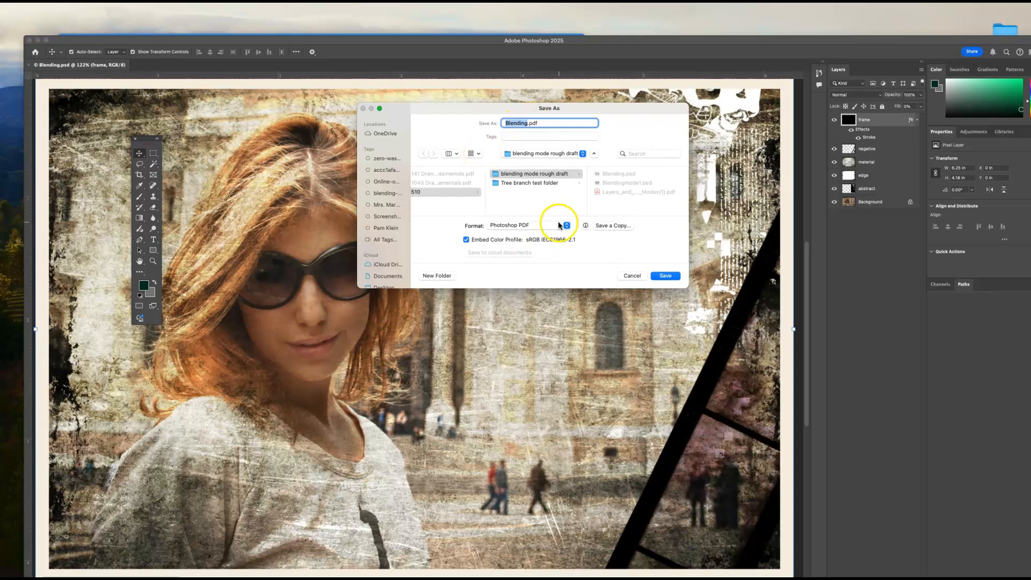
pyautogui.click(670, 274)
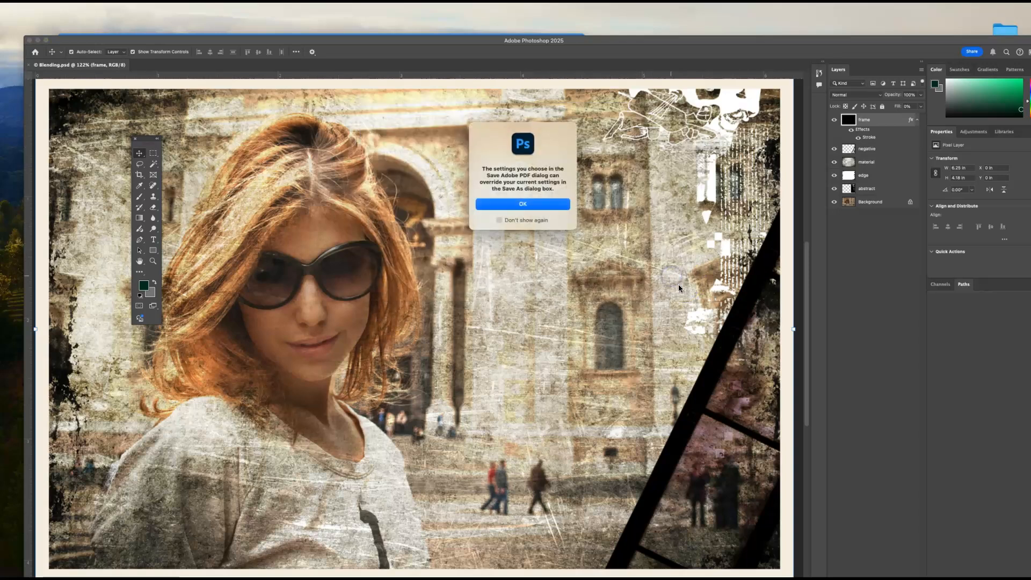
pyautogui.click(529, 204)
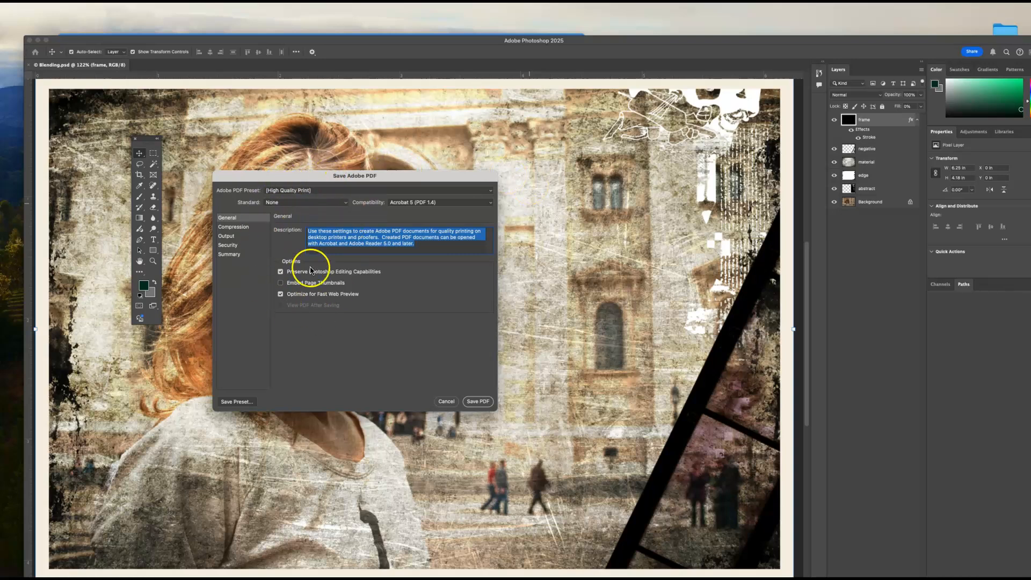
# - Apply the Smallest File Size preset to the PDF and save it
pyautogui.click(336, 191)
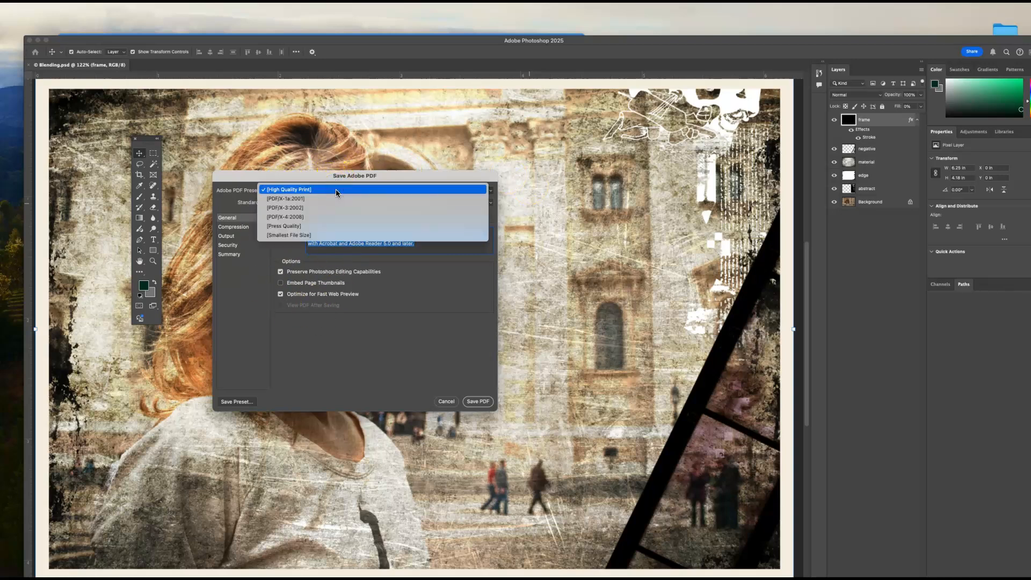
pyautogui.click(314, 235)
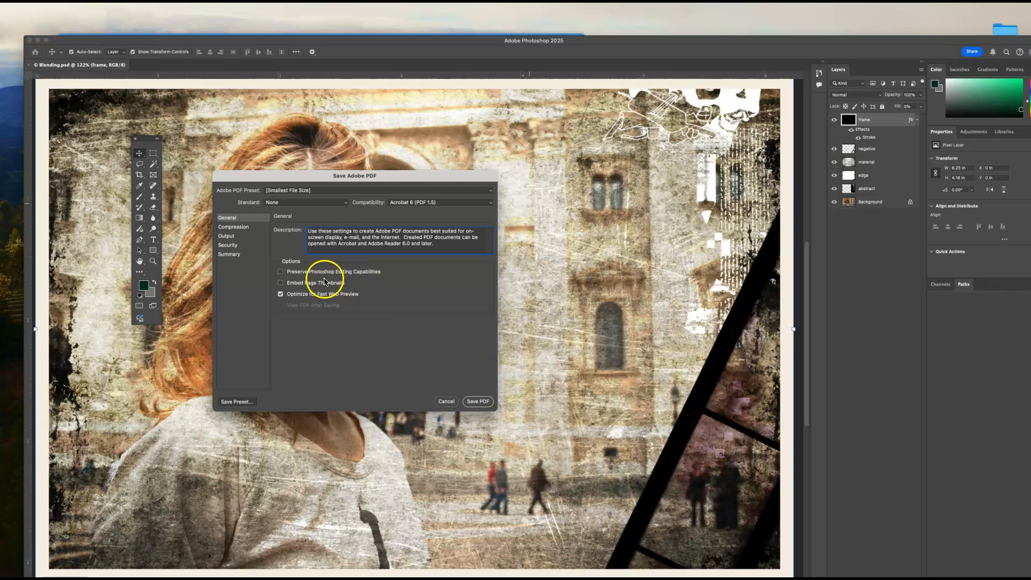
pyautogui.click(478, 401)
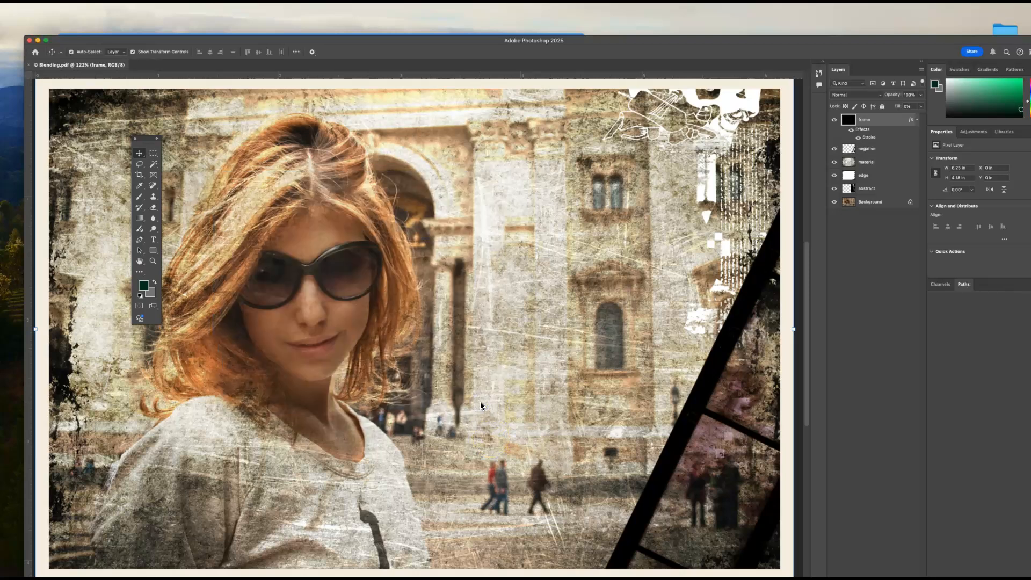